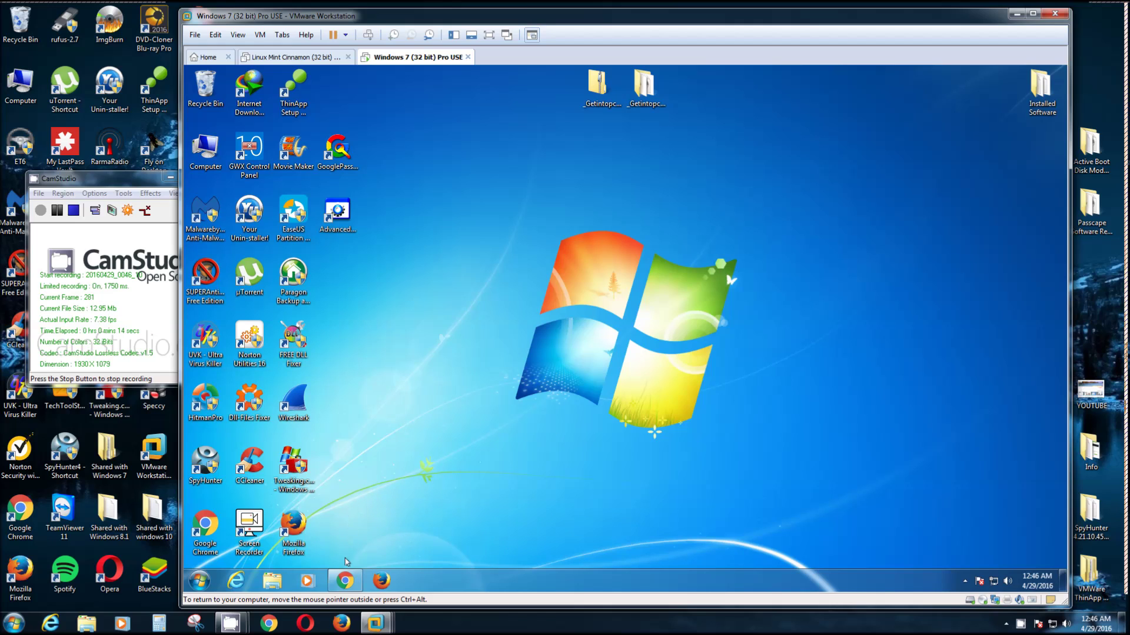
- Restore the minimized Chrome New Tab window from the Windows 7 VM taskbar
mouse_move(346, 582)
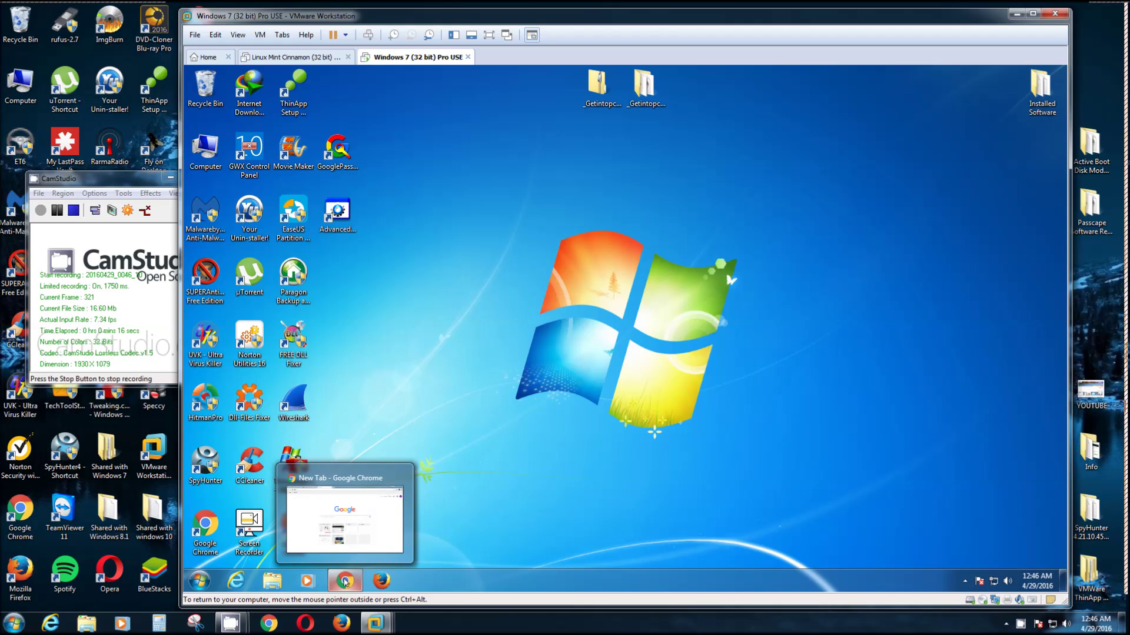
click(345, 583)
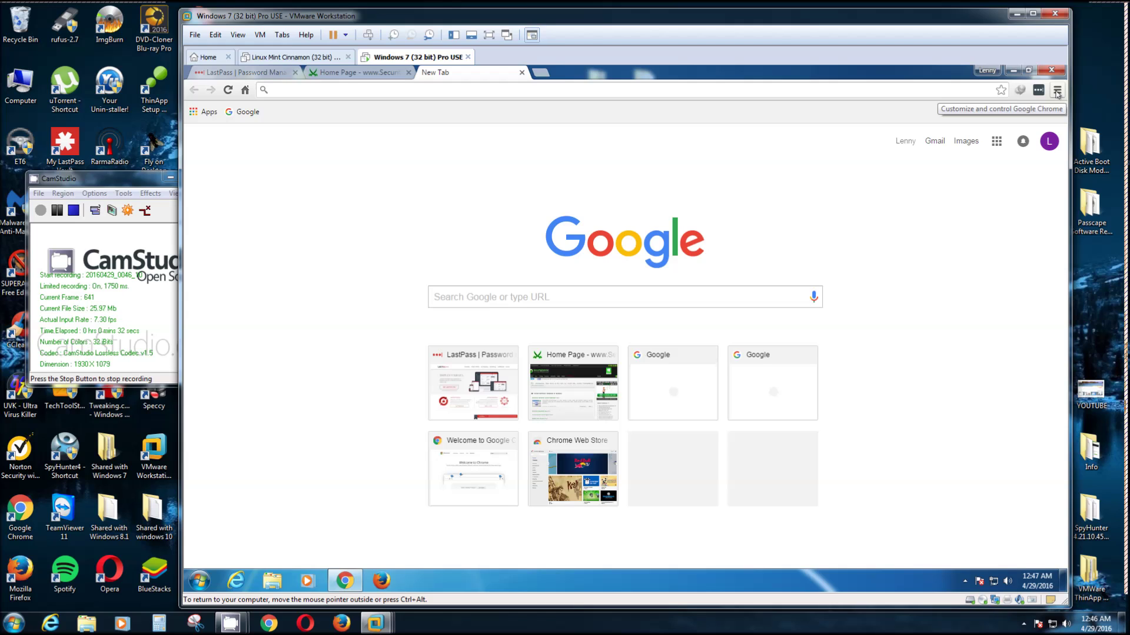
- Open Chrome Settings from the main menu and bring up Advanced sync settings
click(1056, 91)
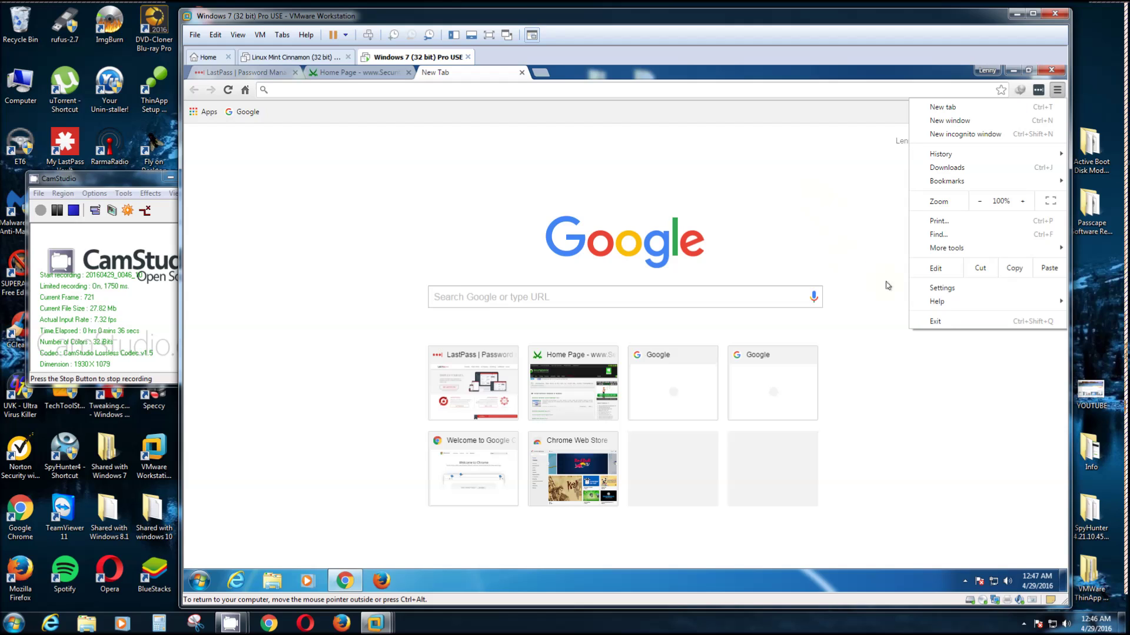
click(933, 295)
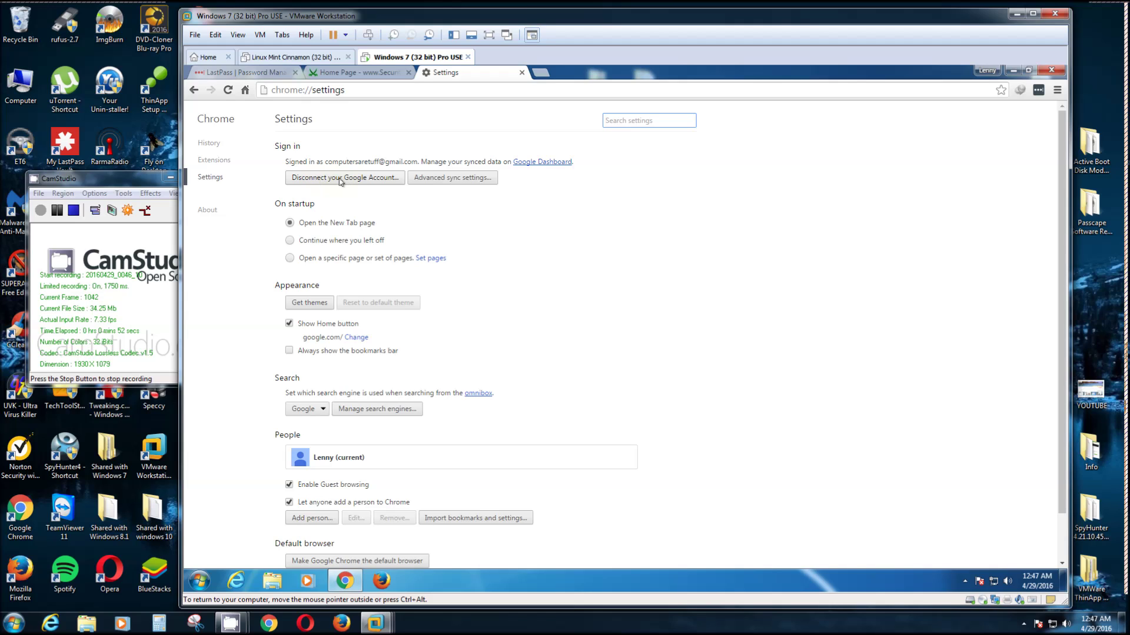
click(445, 177)
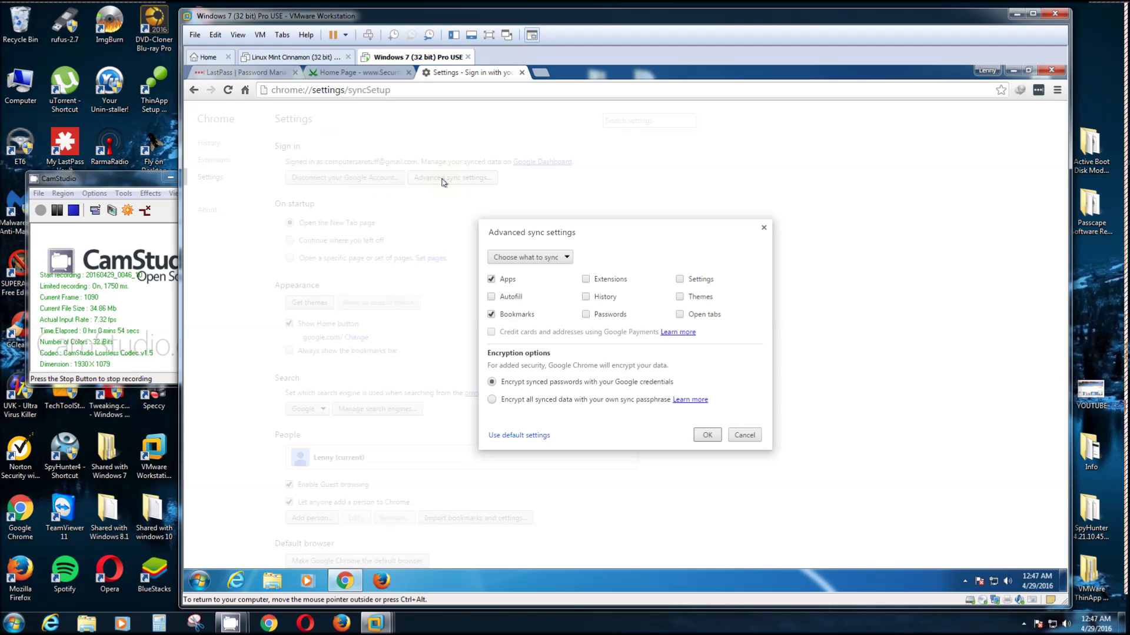
- Switch sync to Sync everything and back to Choose what to sync, then confirm with OK
click(558, 259)
click(537, 270)
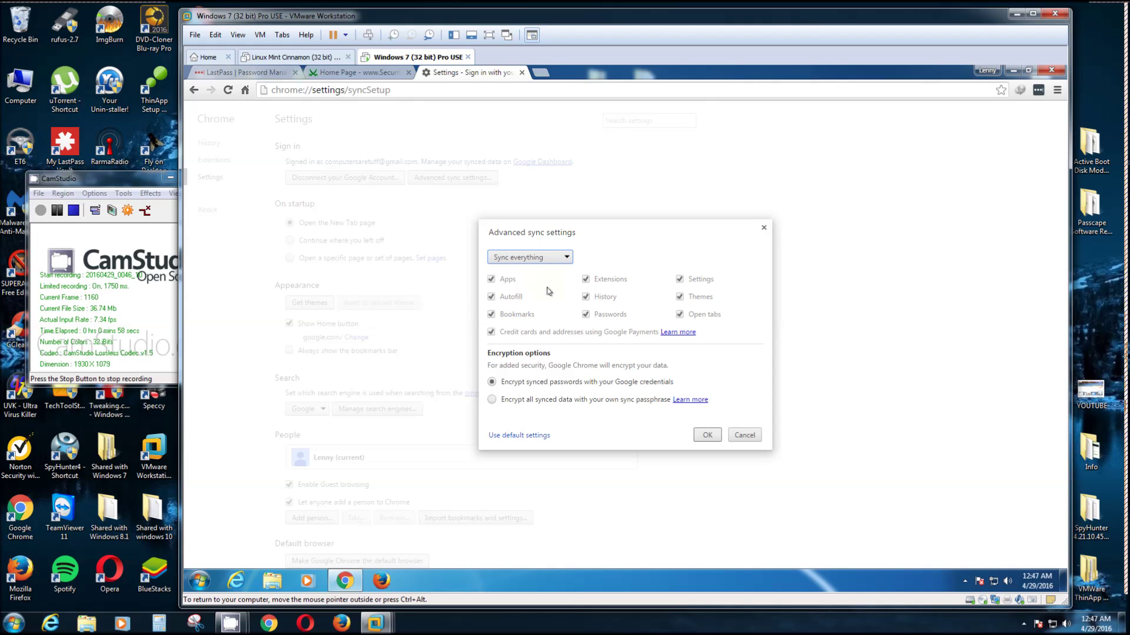
click(563, 259)
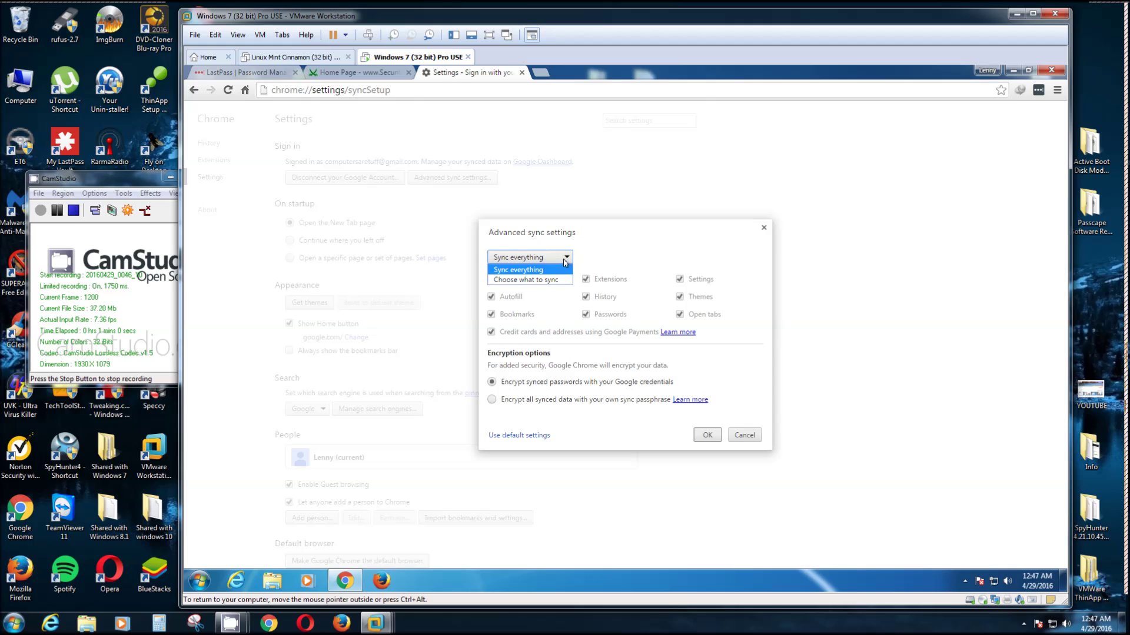
click(537, 279)
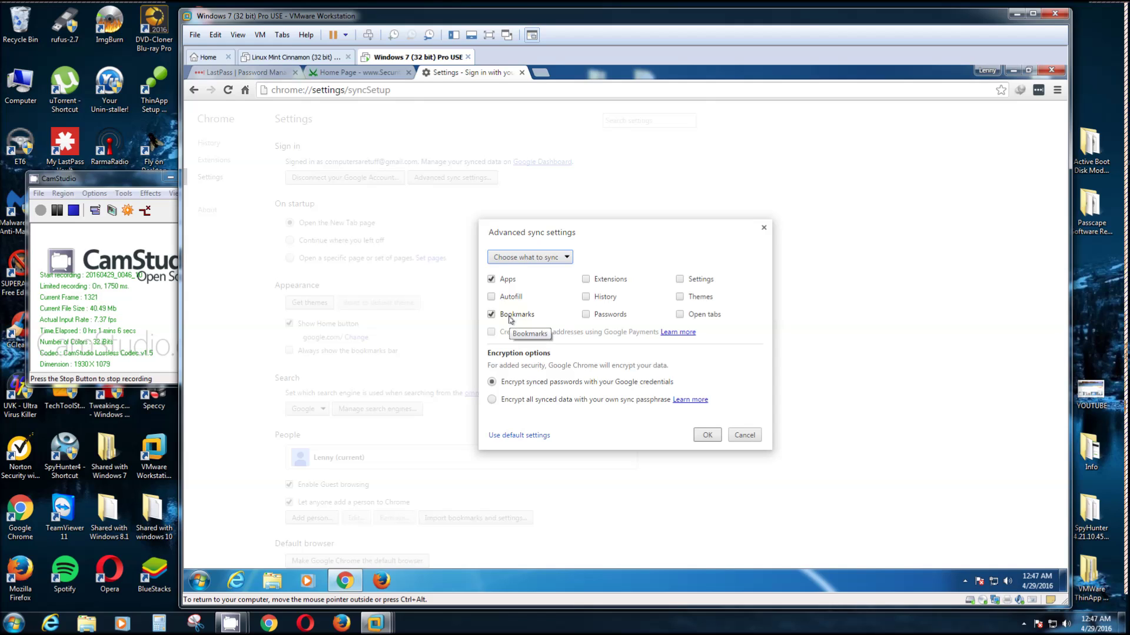
click(706, 435)
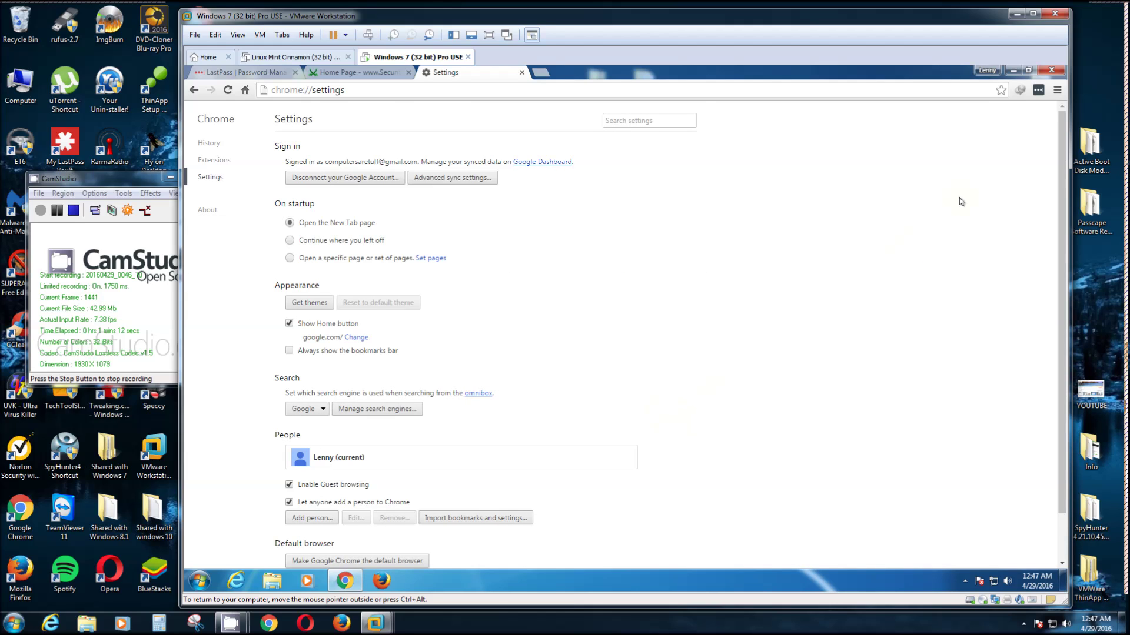
- Expand Show advanced settings and scroll down to the Passwords and forms section
click(1057, 89)
mouse_move(924, 180)
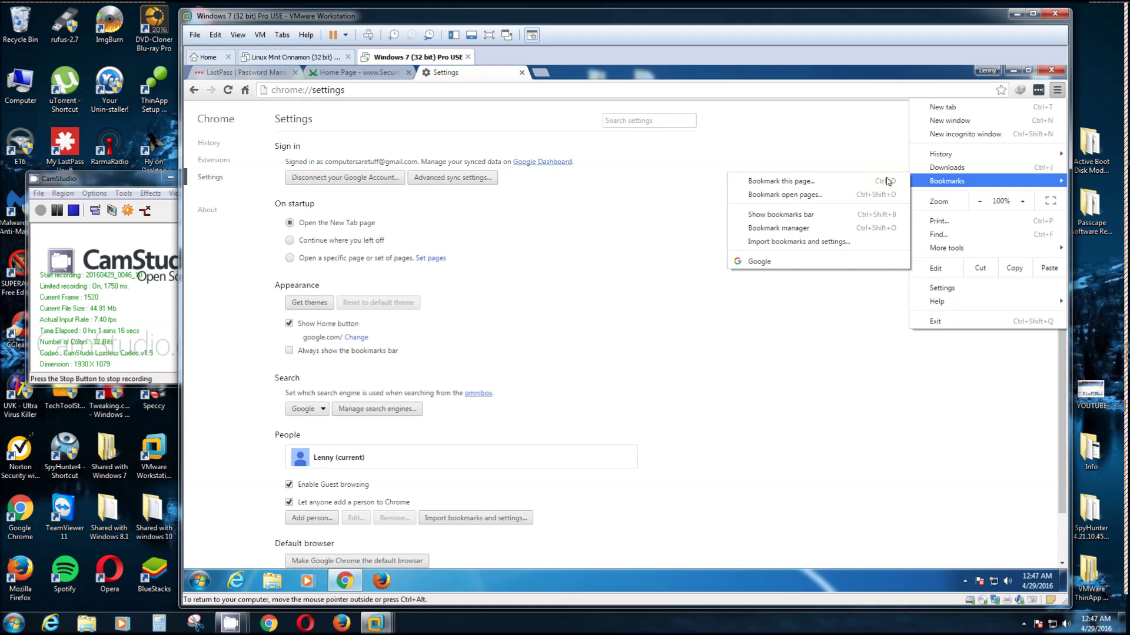
click(618, 307)
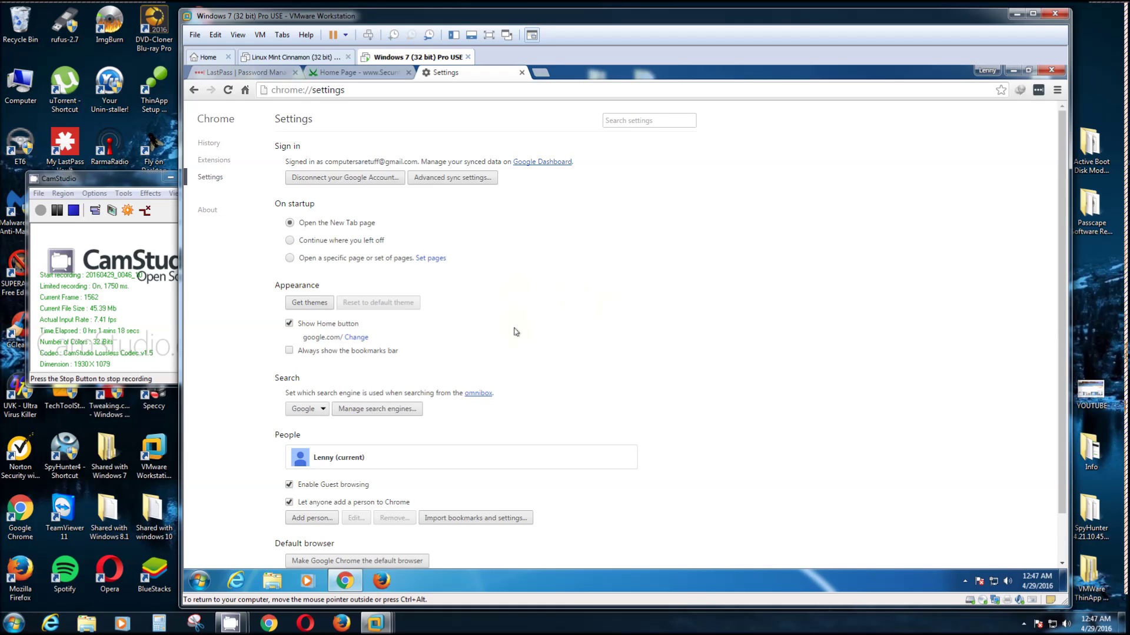
scroll(565, 311, down, 1)
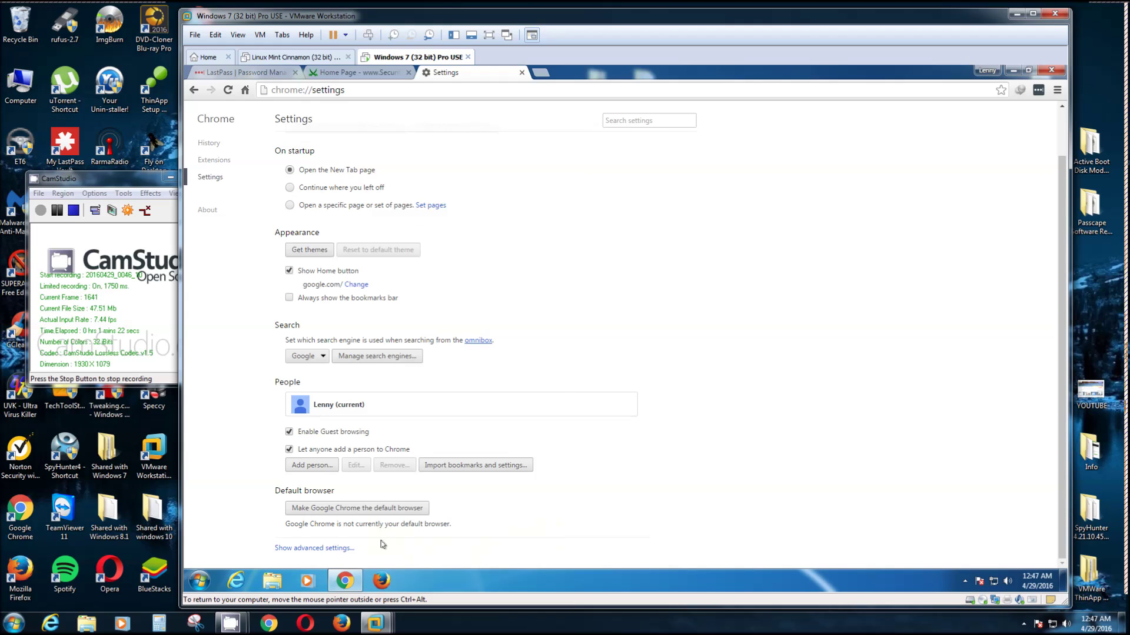
click(310, 553)
scroll(234, 462, down, 1)
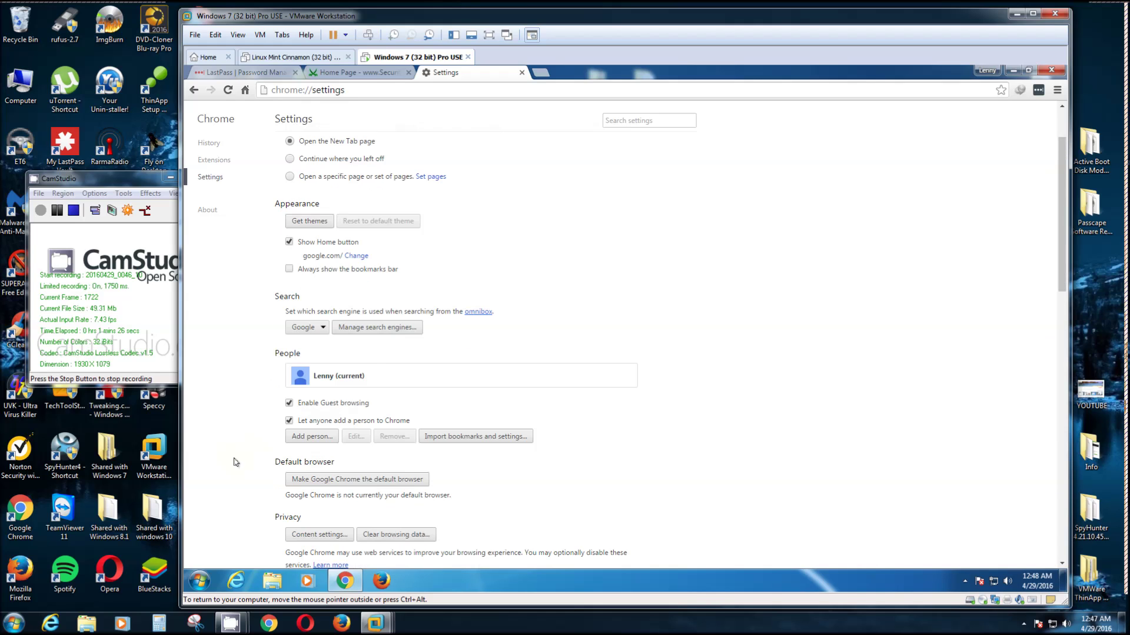
scroll(234, 462, down, 3)
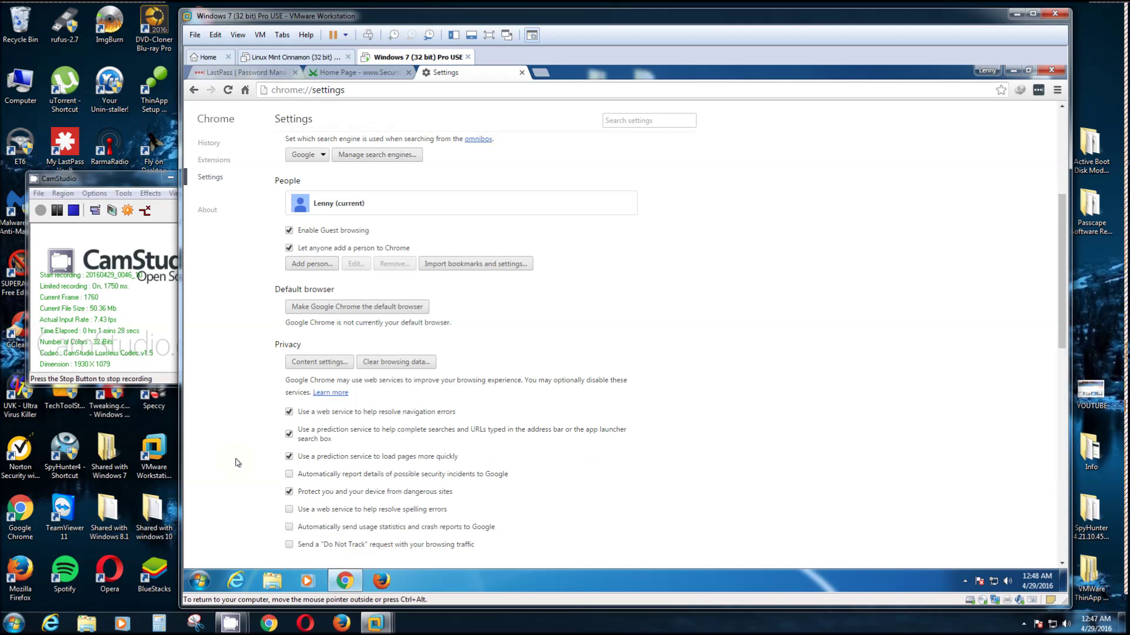
scroll(236, 463, down, 3)
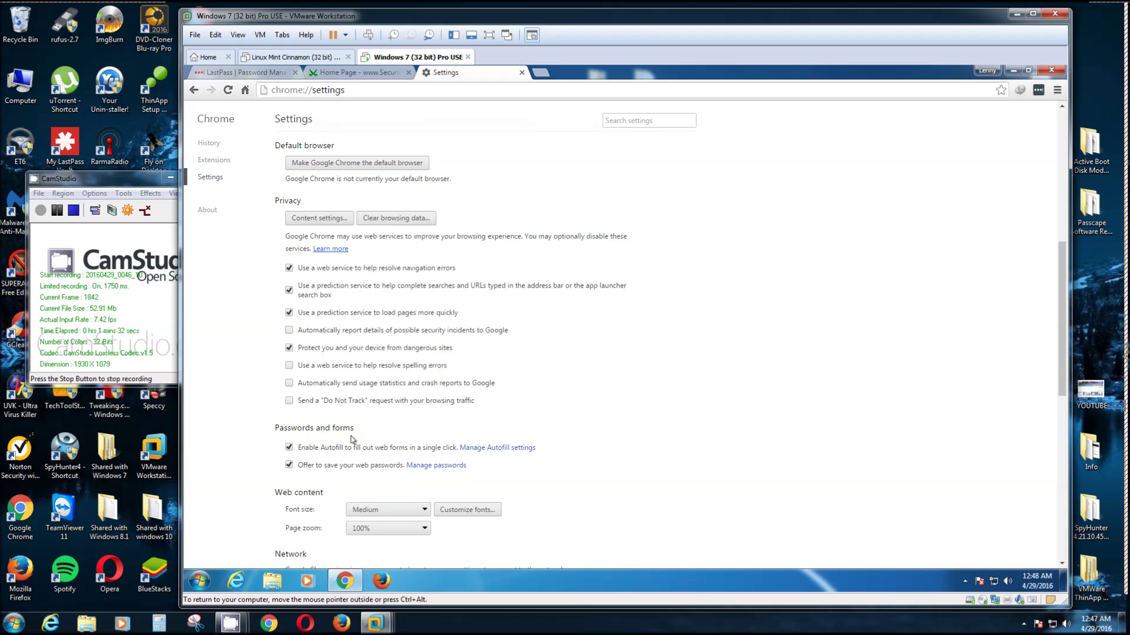
- Open Manage passwords, then follow the passwords.google.com link into a new tab
click(438, 466)
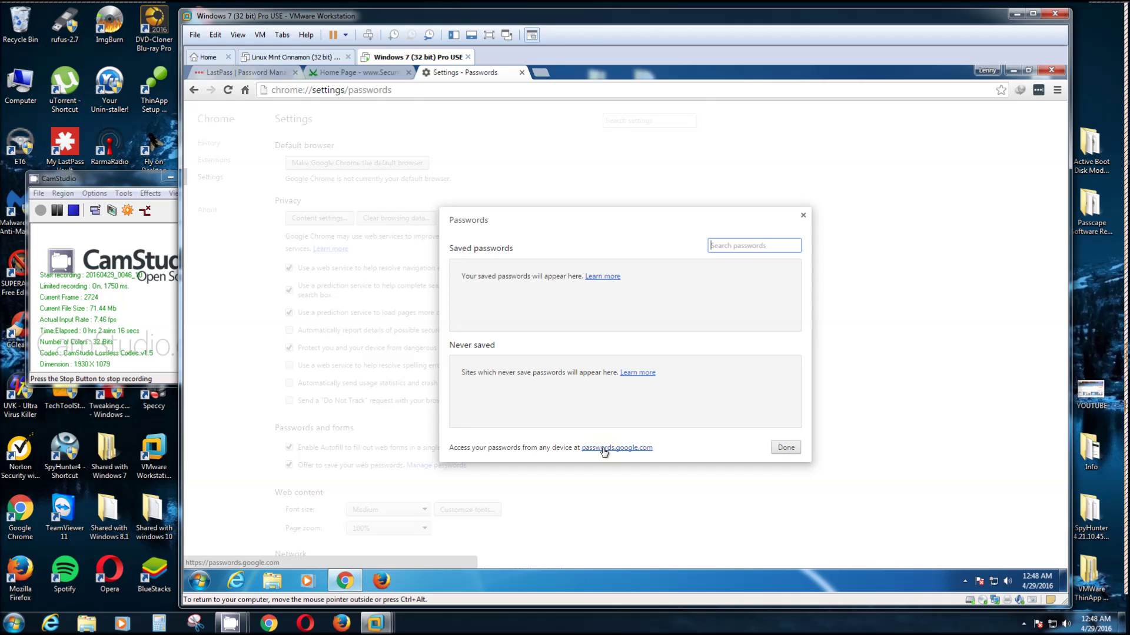
click(603, 450)
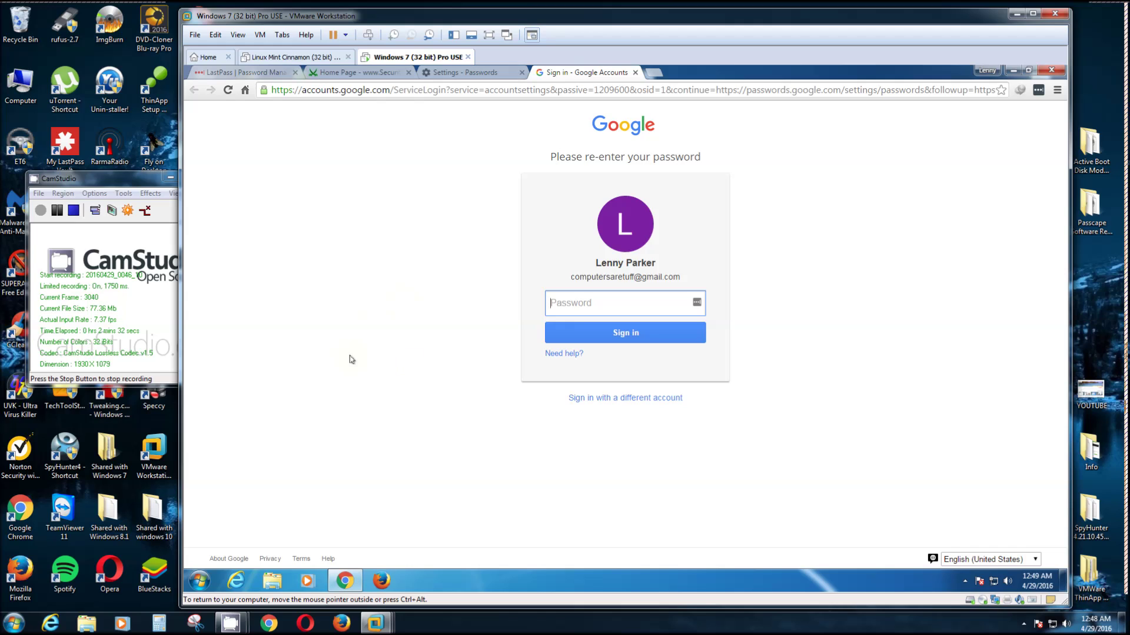
- Drag across Google's re-enter password sign-in page for passwords.google.com
drag(131, 180, 147, 61)
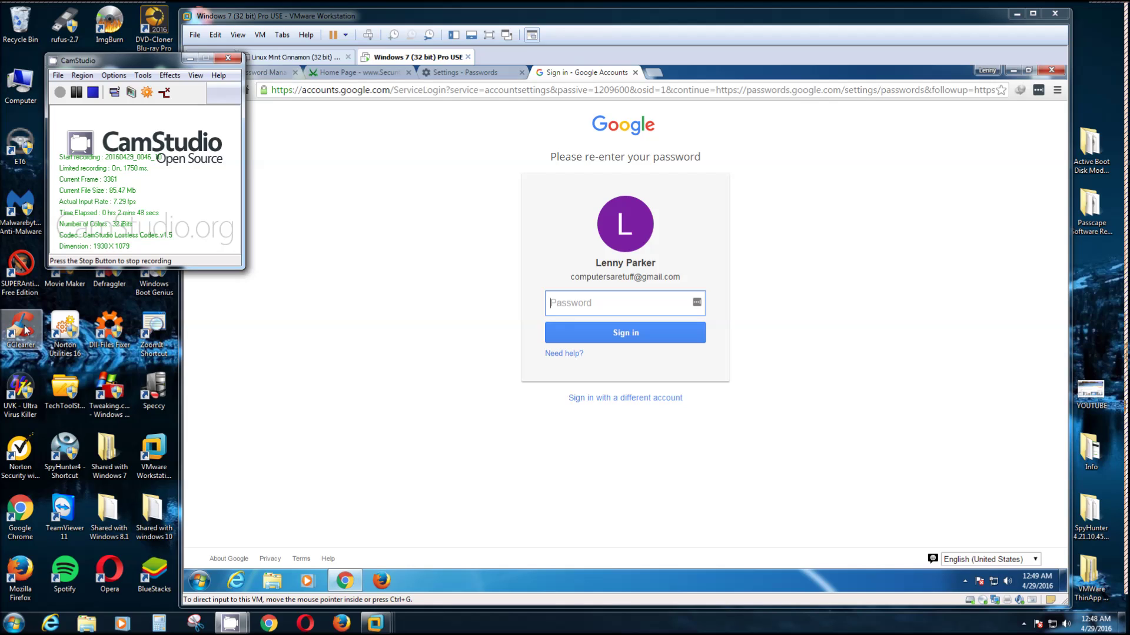
- Launch Firefox in the VM, open its Options, and show the Sync preferences
click(296, 324)
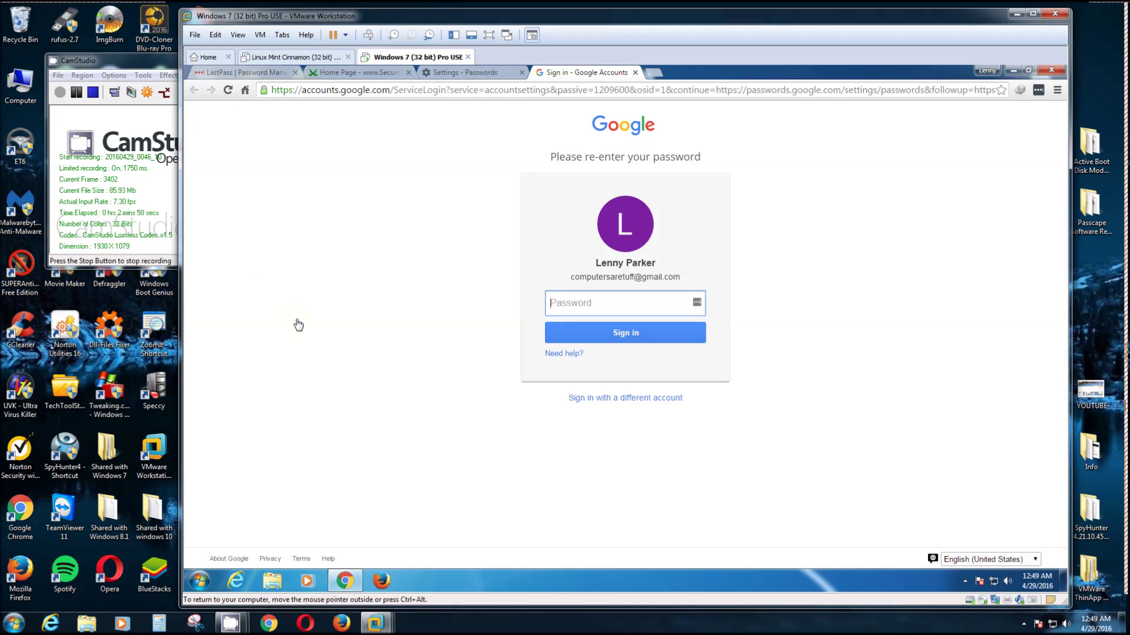
click(382, 582)
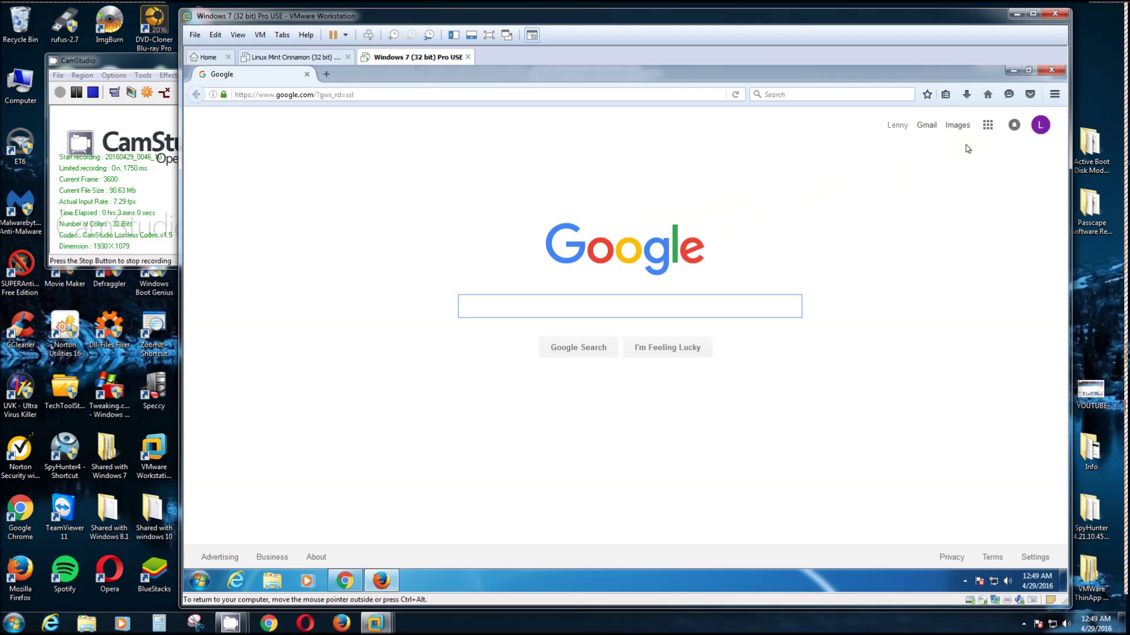
click(1054, 95)
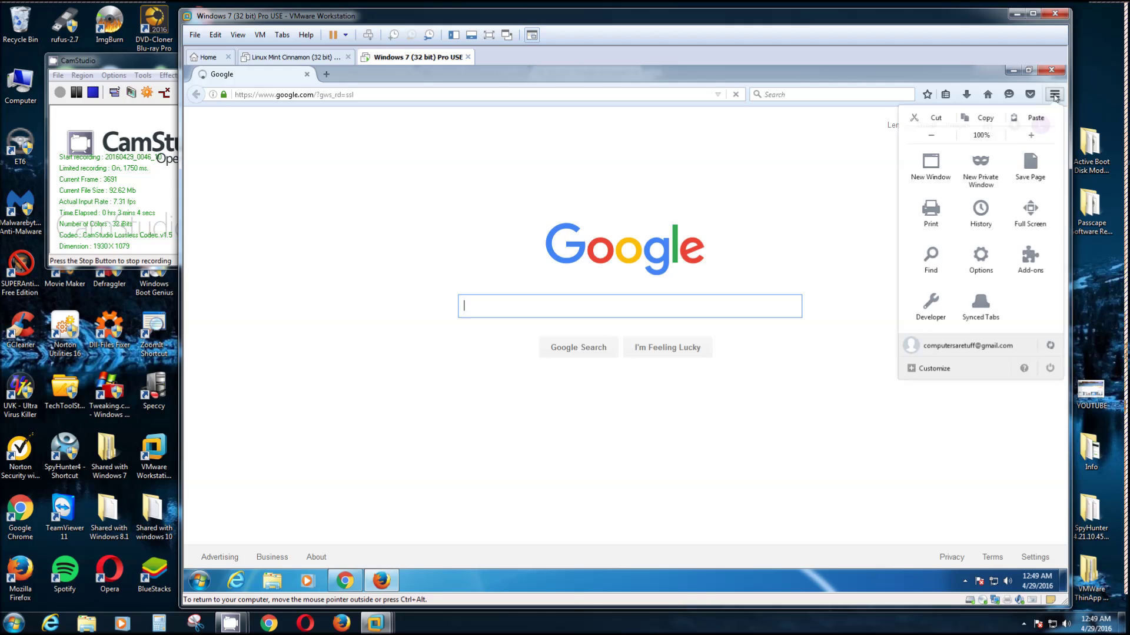
click(975, 274)
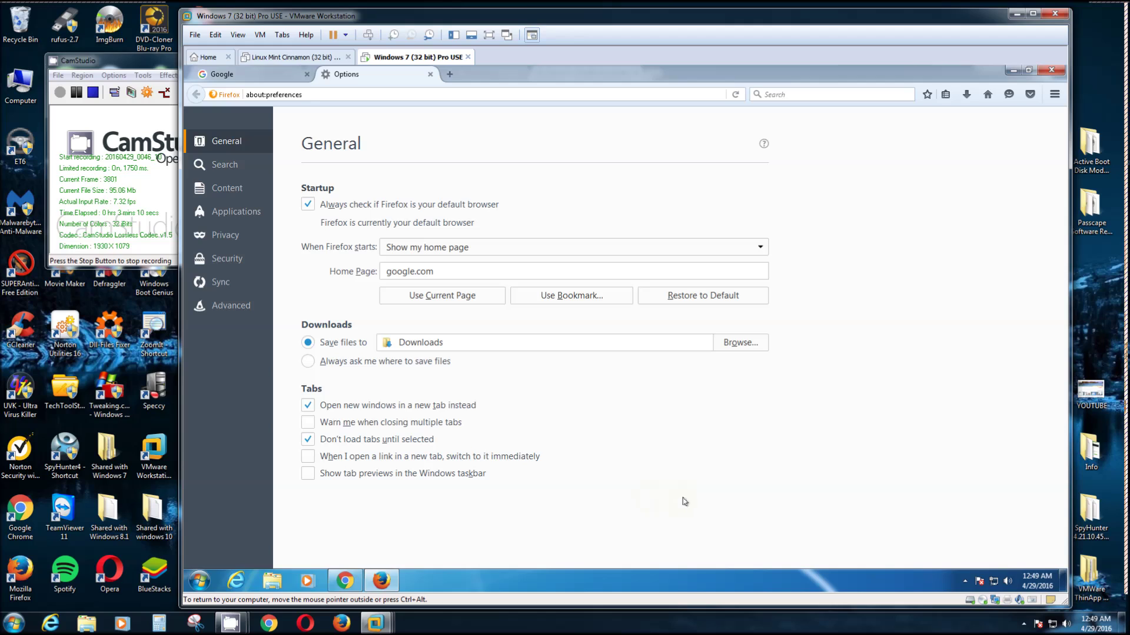
click(220, 283)
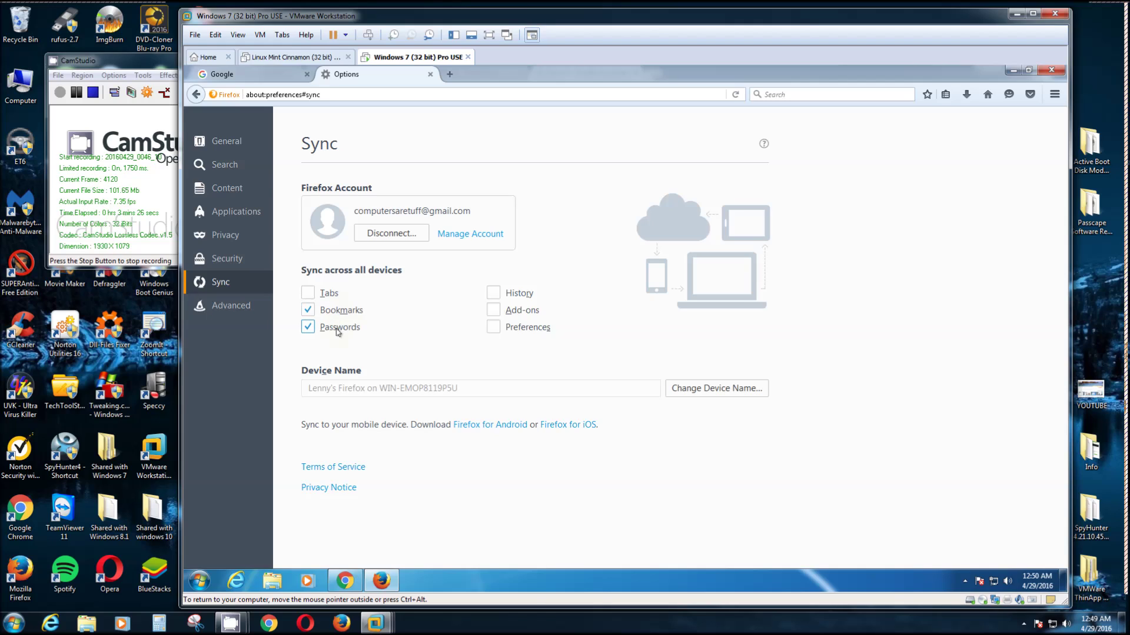
- In Security preferences, open Saved Logins listing three sites and request Show Passwords
click(229, 262)
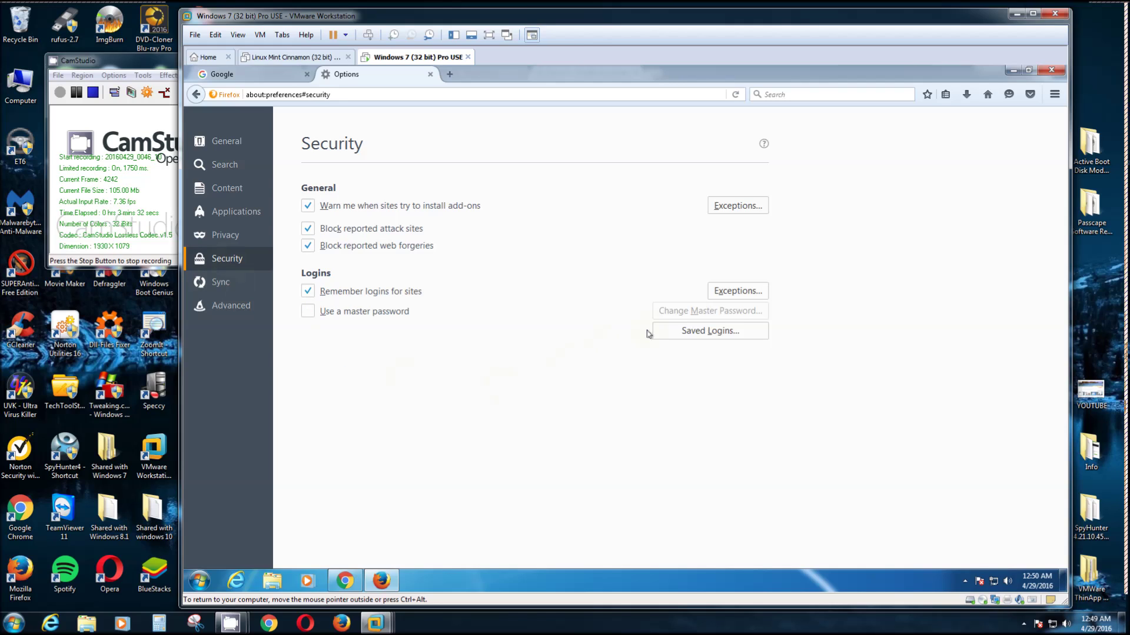
click(714, 332)
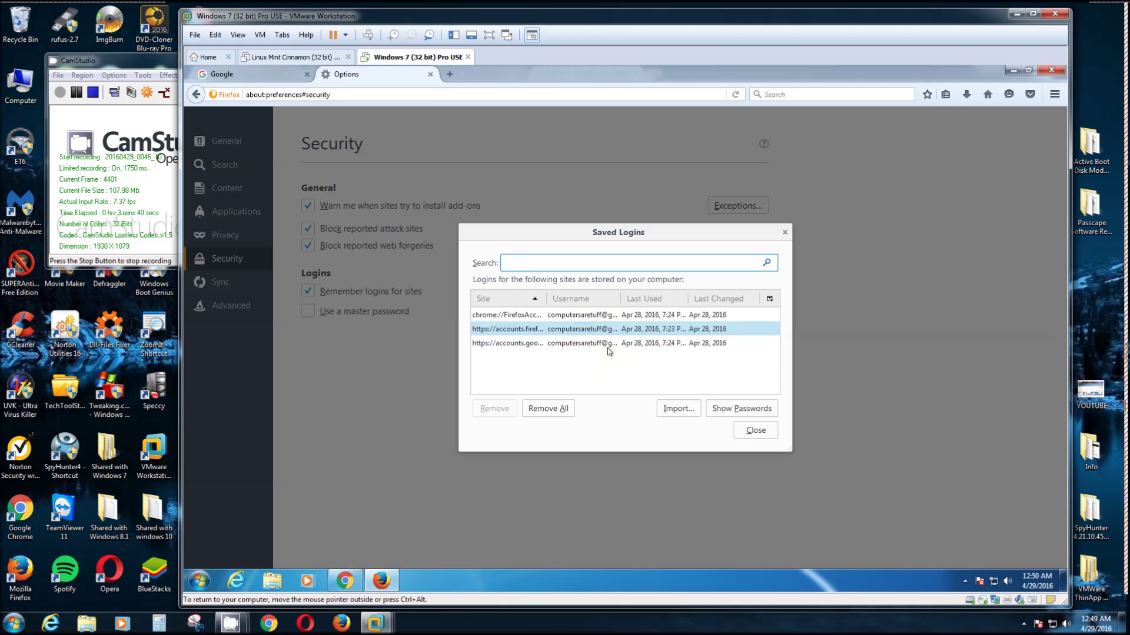
click(743, 411)
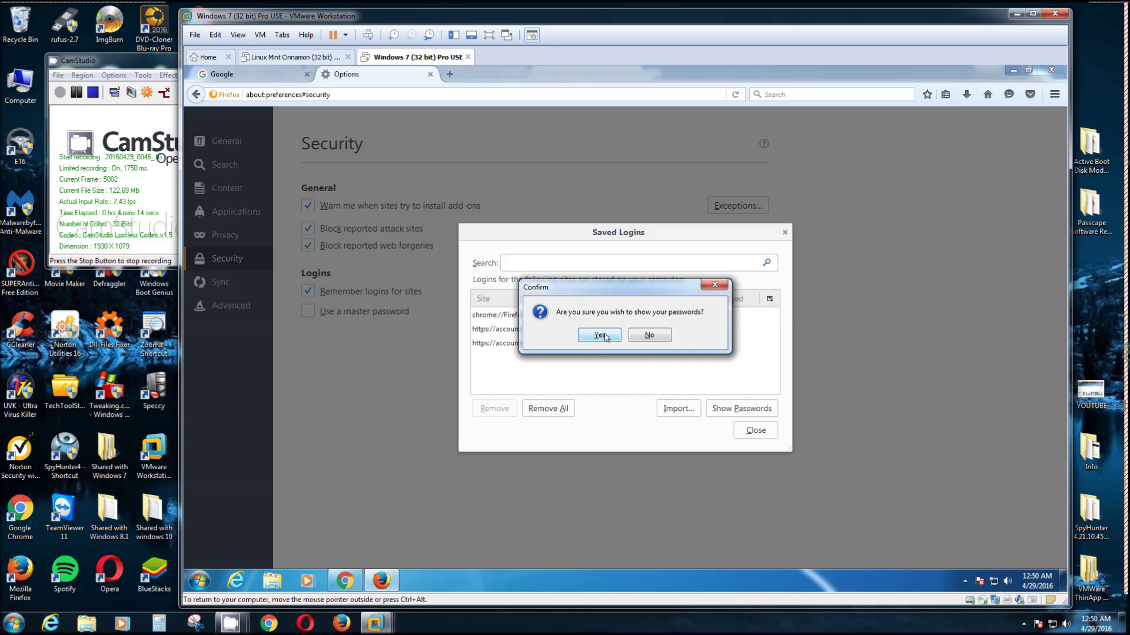
- Answer No to revealing passwords, then close the Saved Logins dialog
click(647, 340)
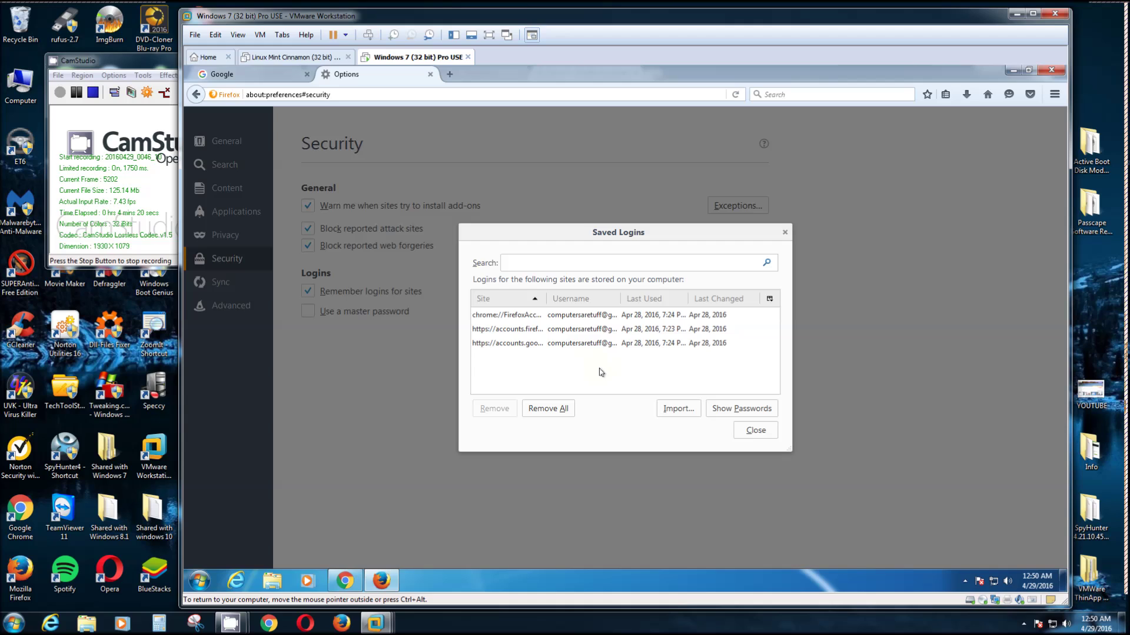
click(755, 430)
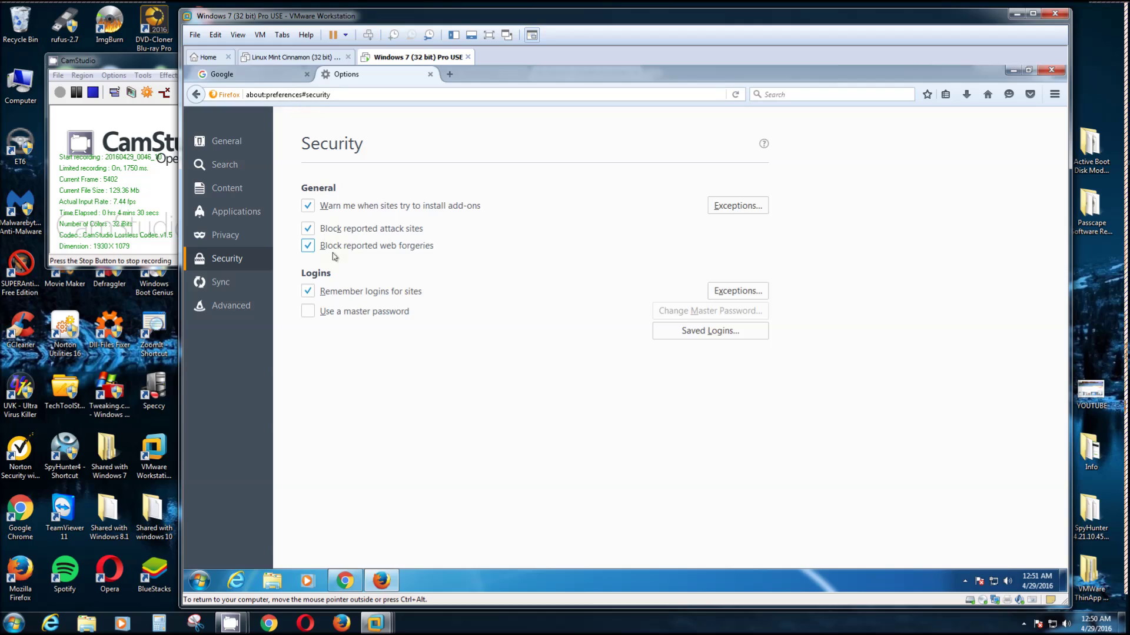
- In Chrome's SecurityXploded tab, expand the Social Password Decryptor v6.5 entry
click(1051, 70)
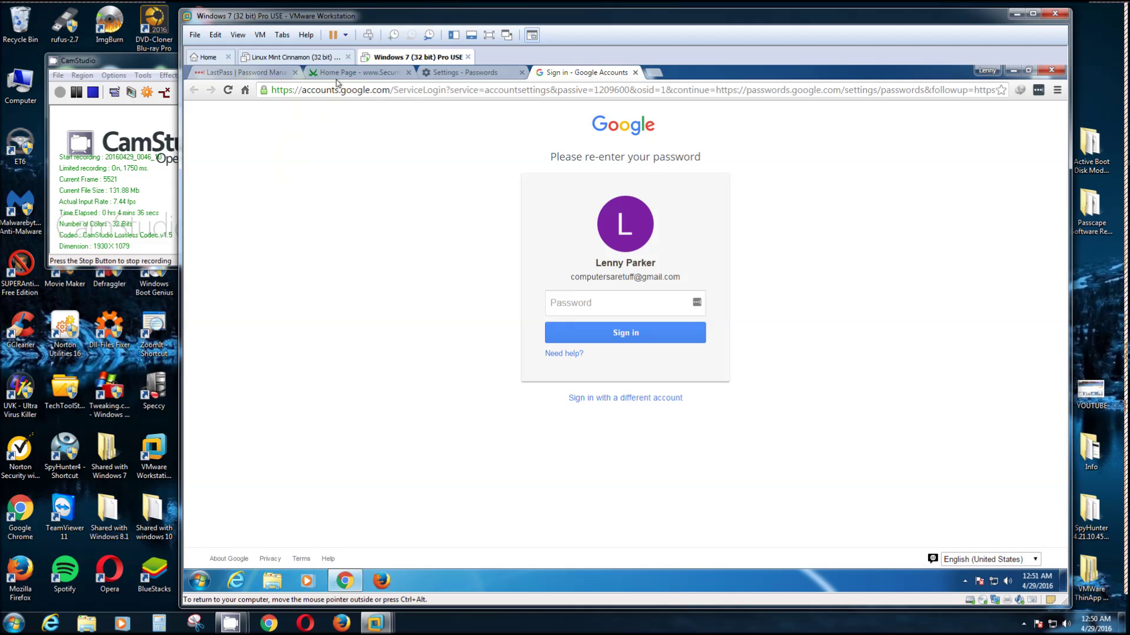
click(352, 73)
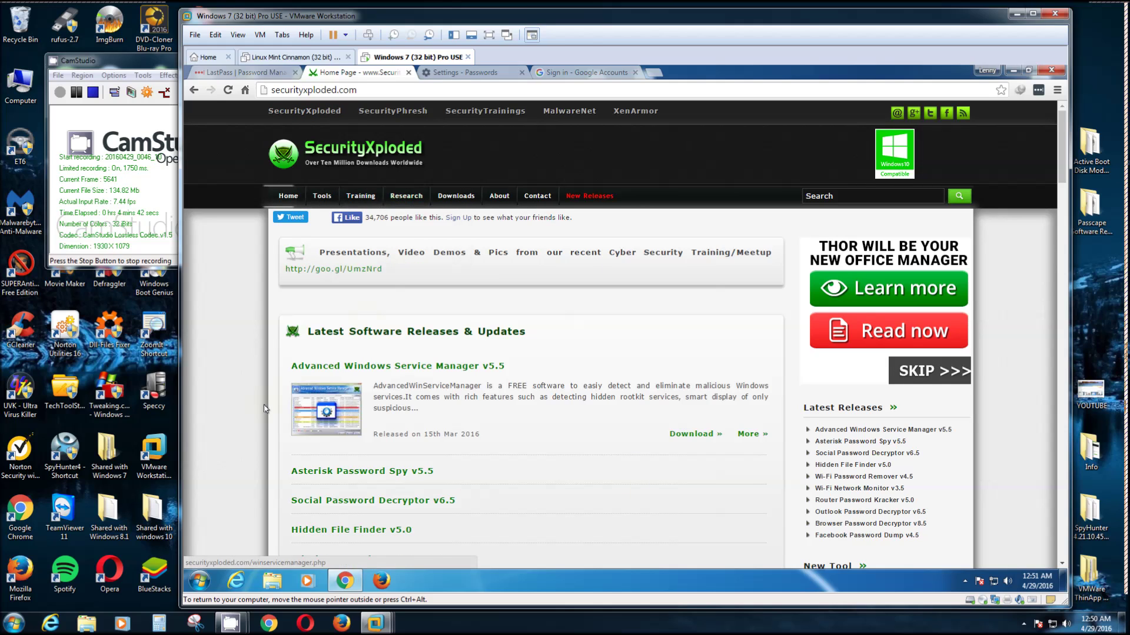
scroll(542, 472, down, 2)
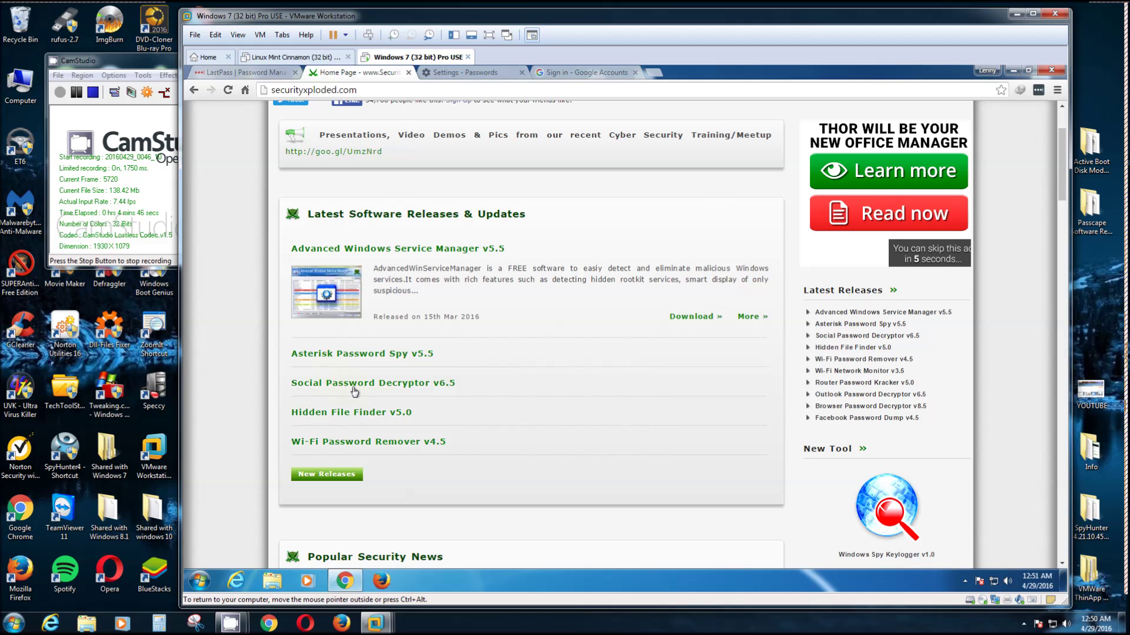
click(356, 383)
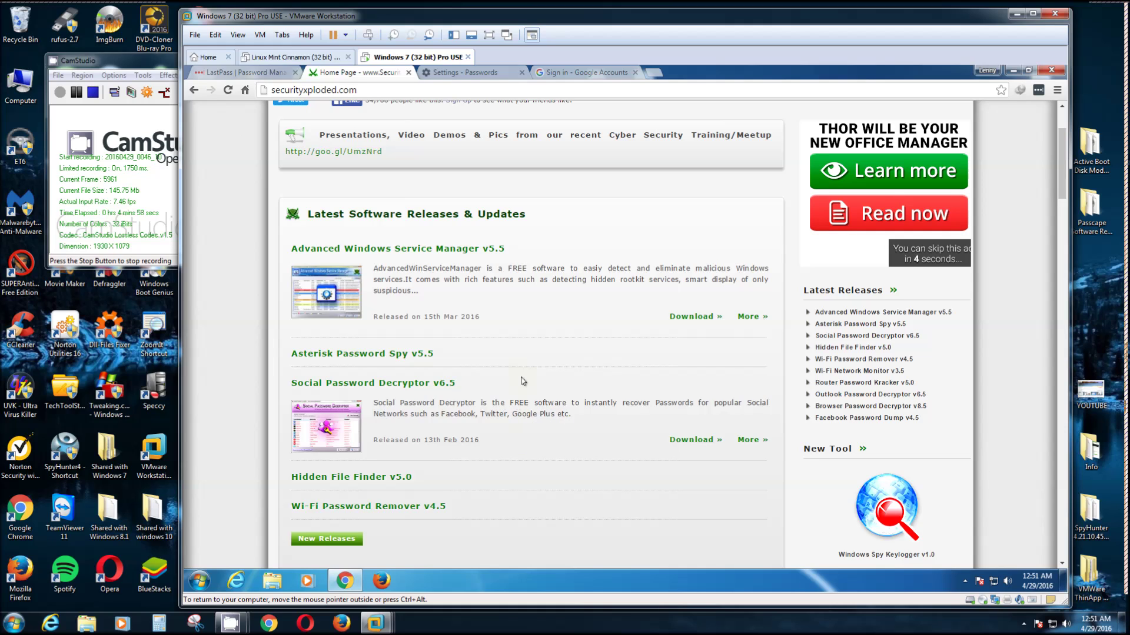
- Open Tools > Password Tools and scroll down through the free password recovery tools
scroll(471, 303, up, 3)
mouse_move(324, 200)
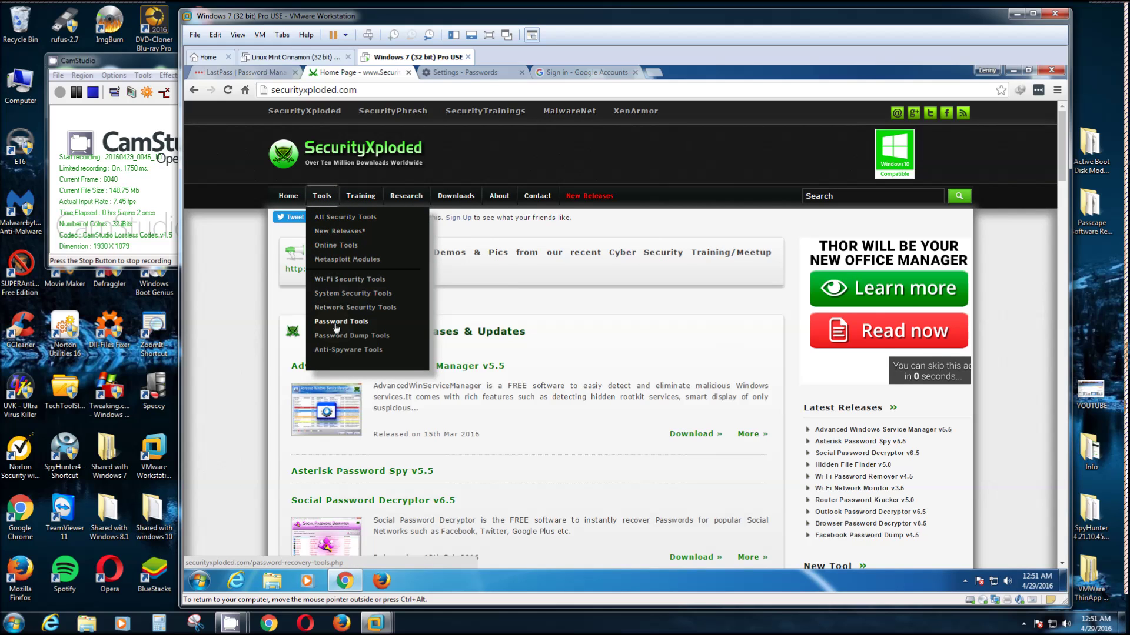
click(341, 321)
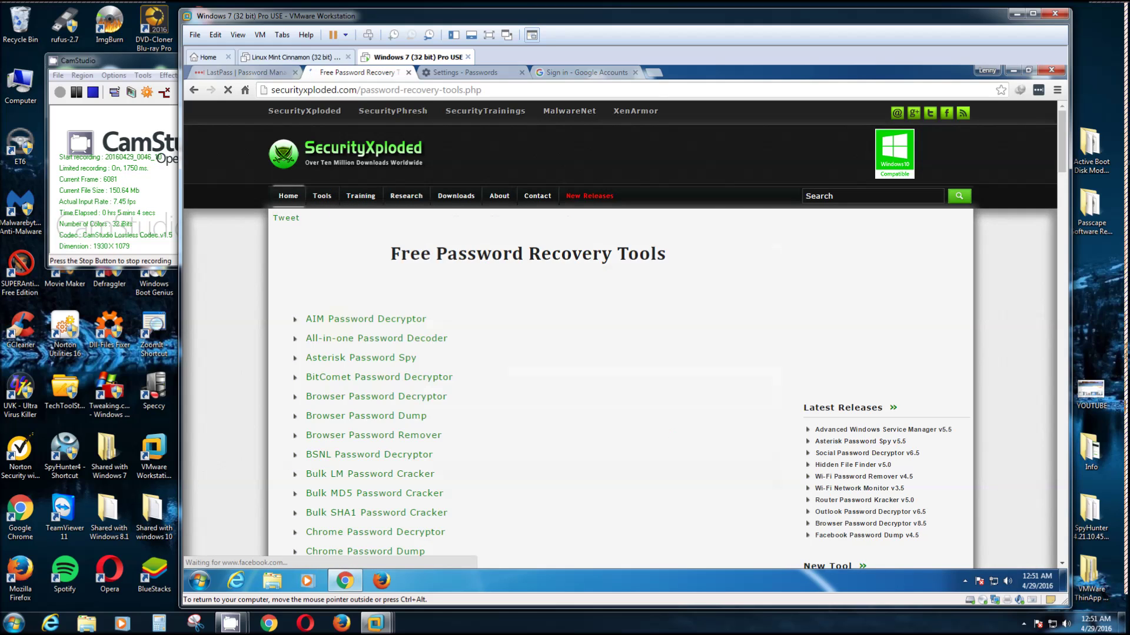
scroll(489, 400, down, 3)
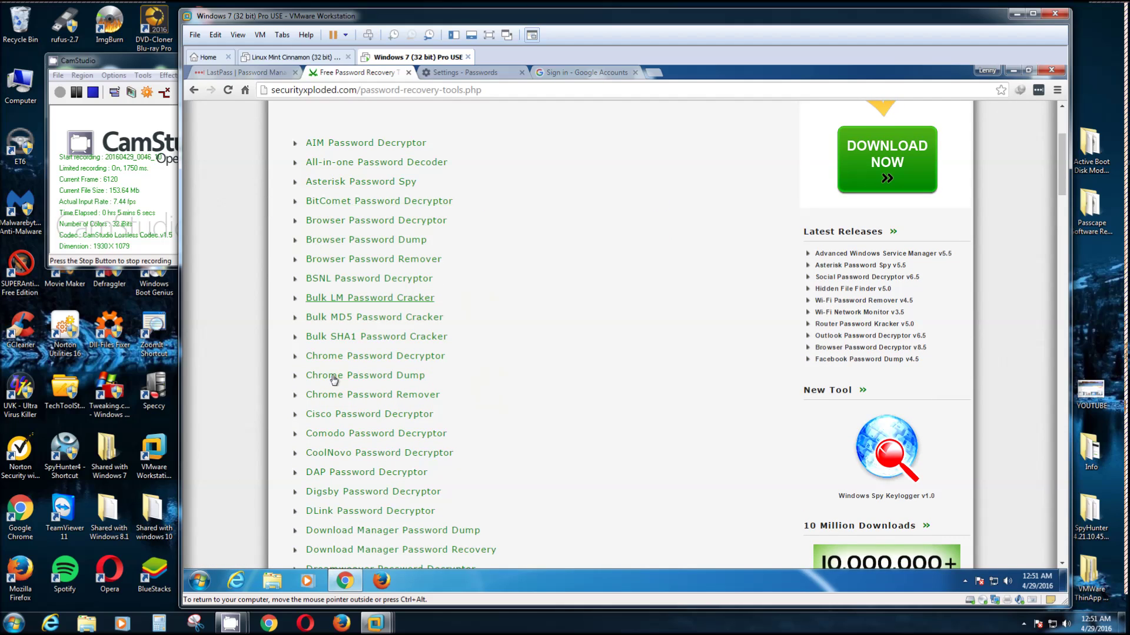
scroll(539, 393, down, 2)
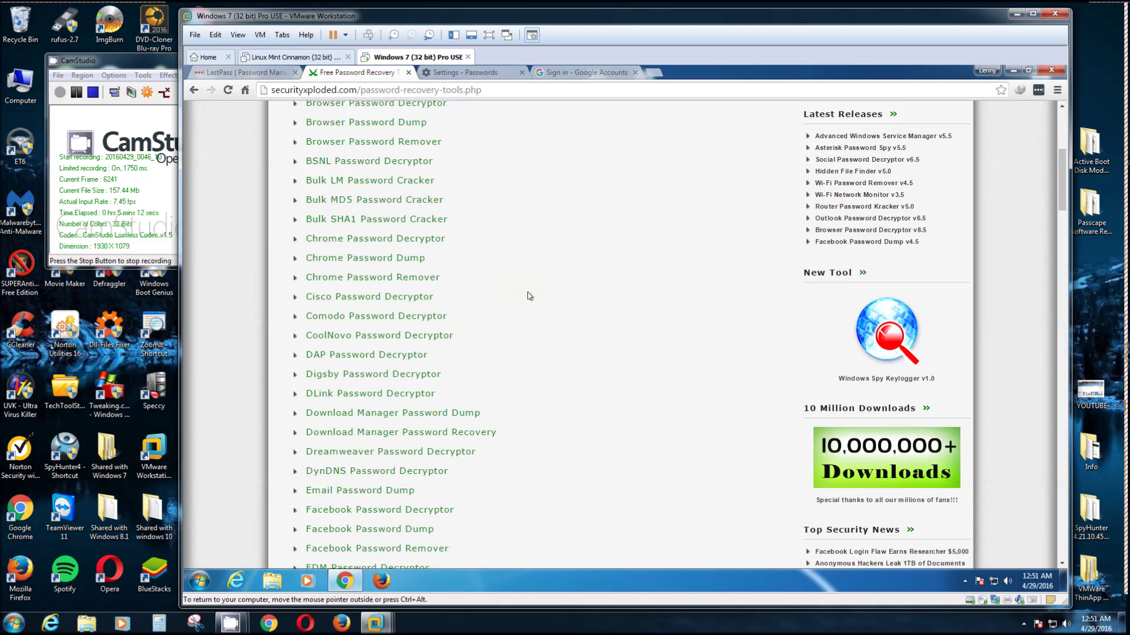
scroll(568, 321, down, 4)
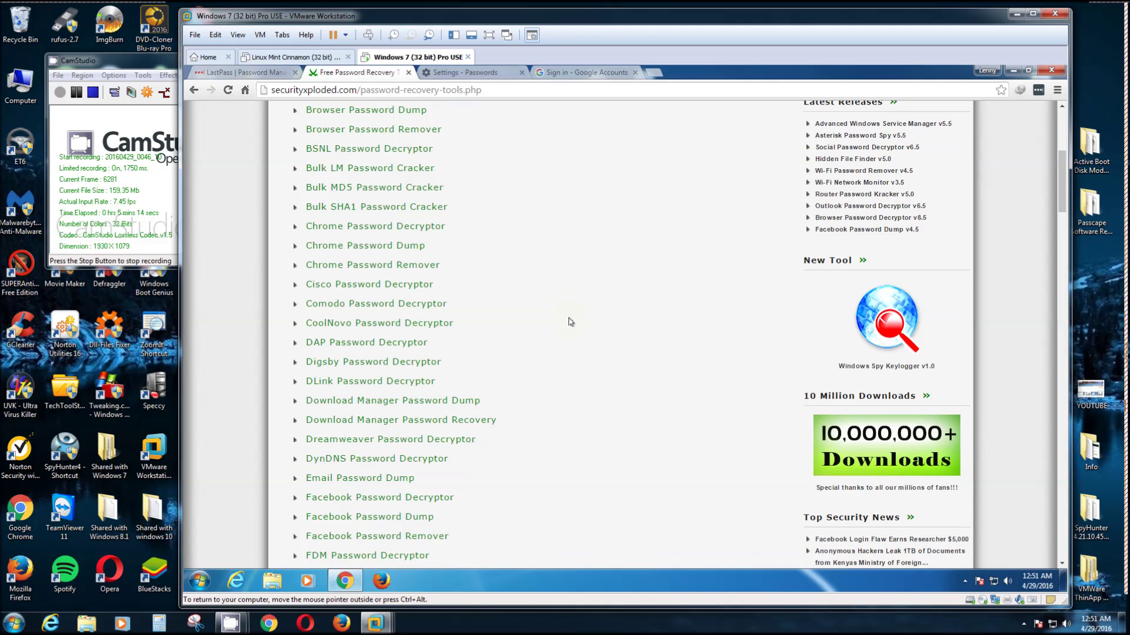
scroll(558, 347, down, 1)
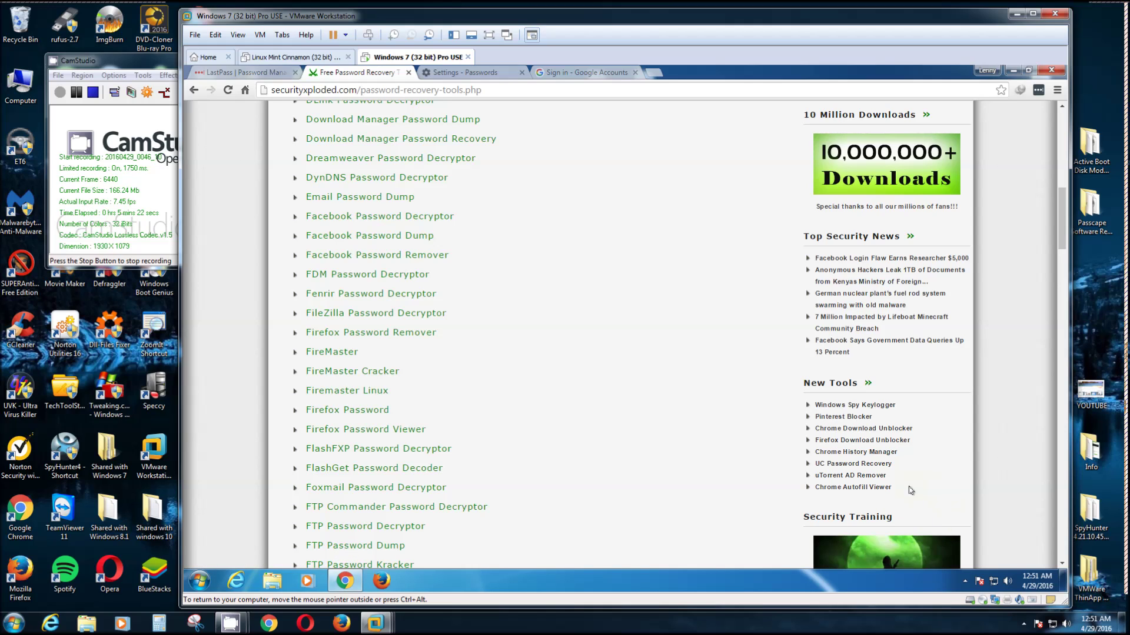
scroll(580, 386, down, 5)
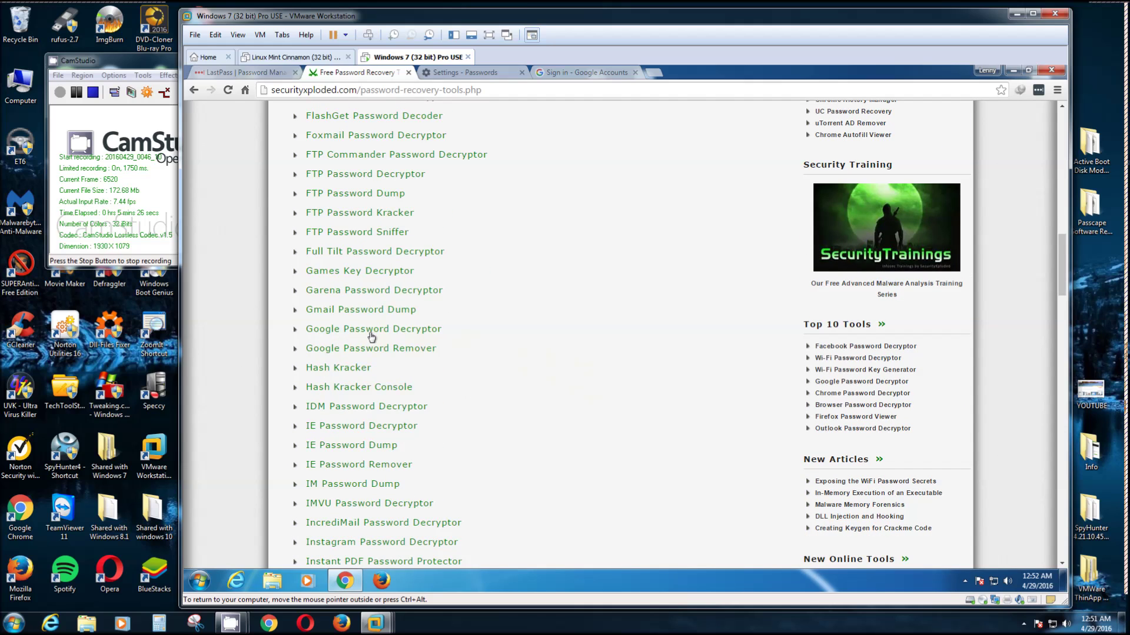
scroll(628, 453, down, 3)
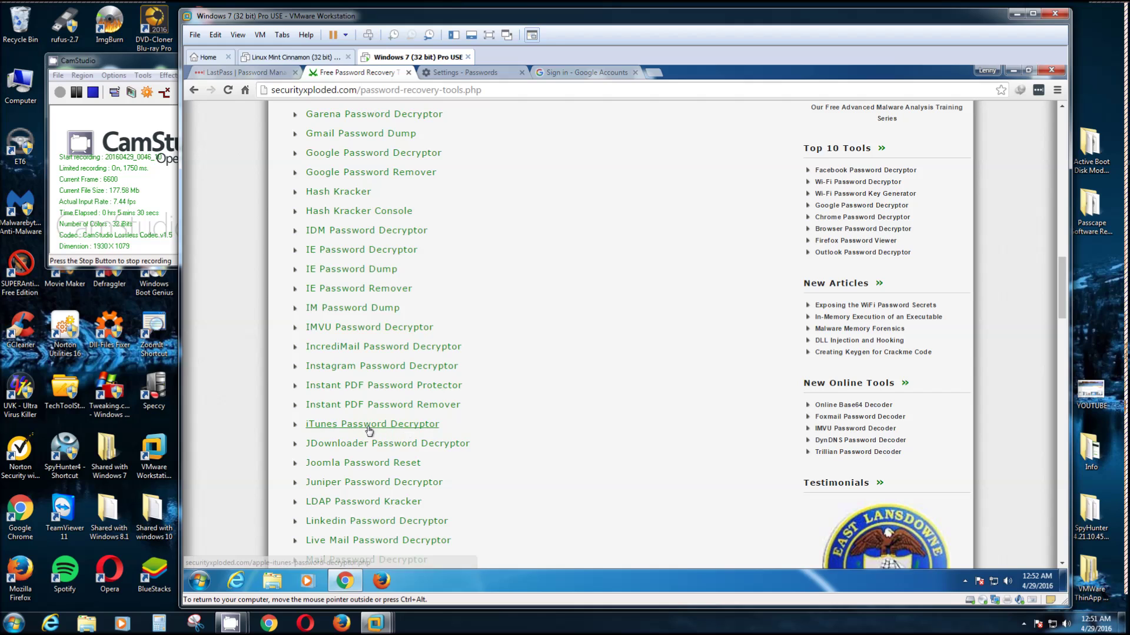
scroll(600, 447, down, 3)
scroll(600, 447, down, 2)
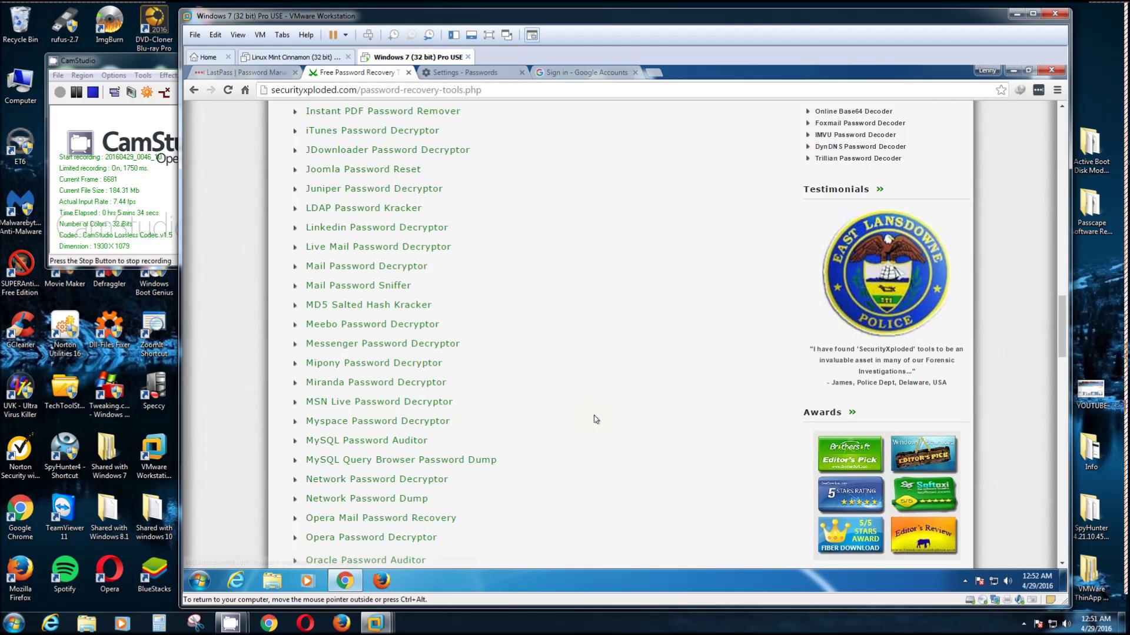
scroll(595, 419, down, 4)
scroll(596, 419, down, 6)
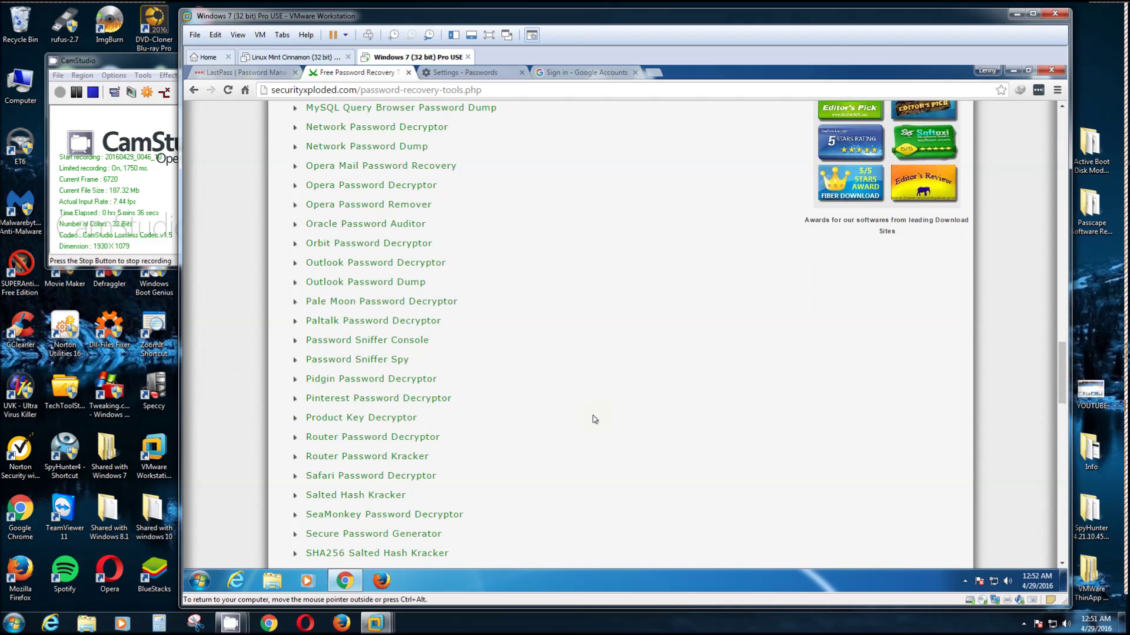
scroll(594, 419, down, 2)
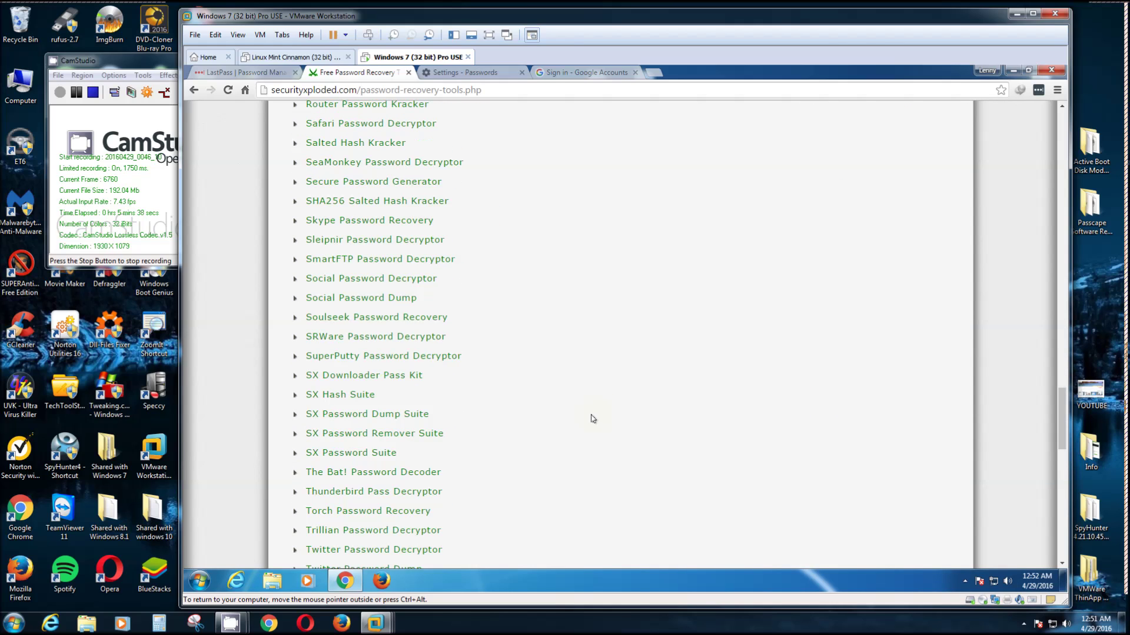
scroll(577, 415, down, 1)
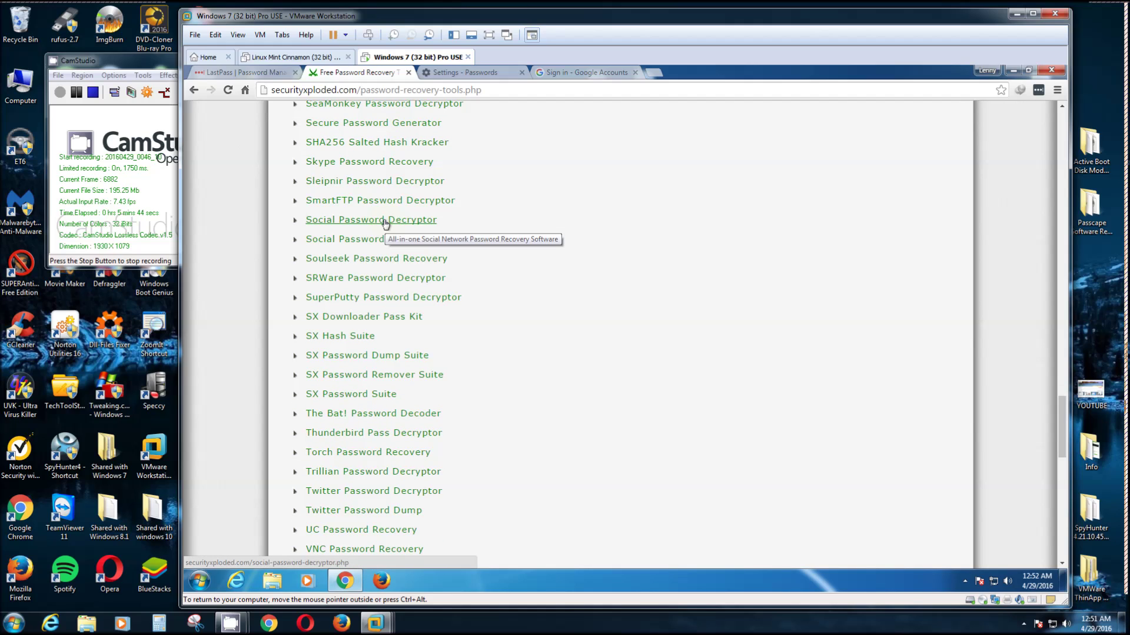
scroll(600, 344, down, 2)
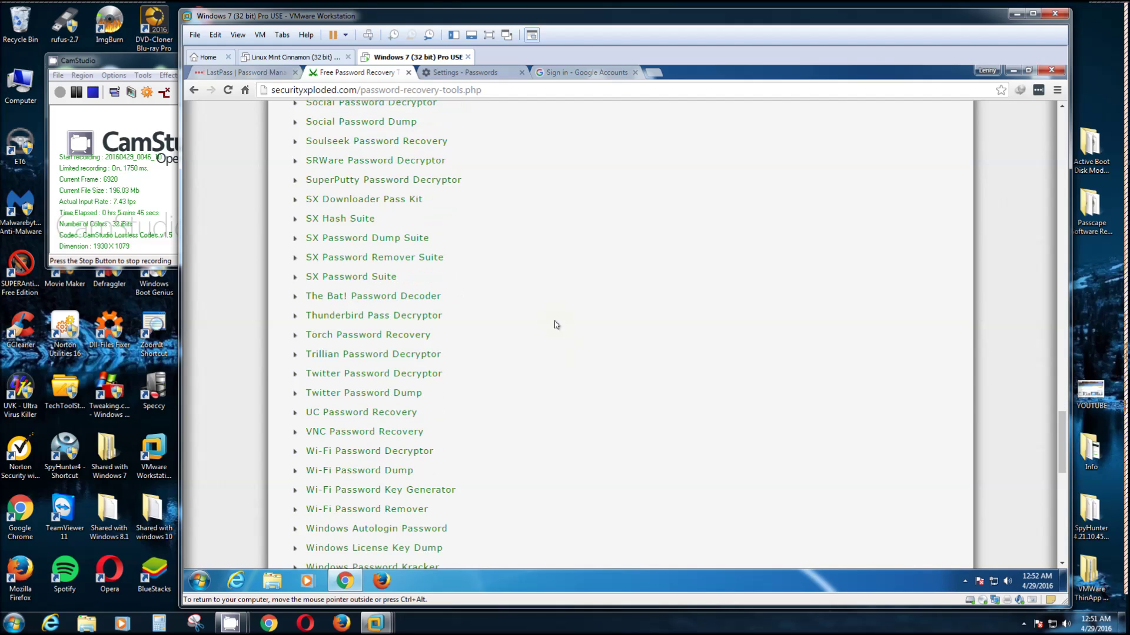
- Scroll back up the tools list and switch to the LastPass tab
scroll(556, 323, up, 1)
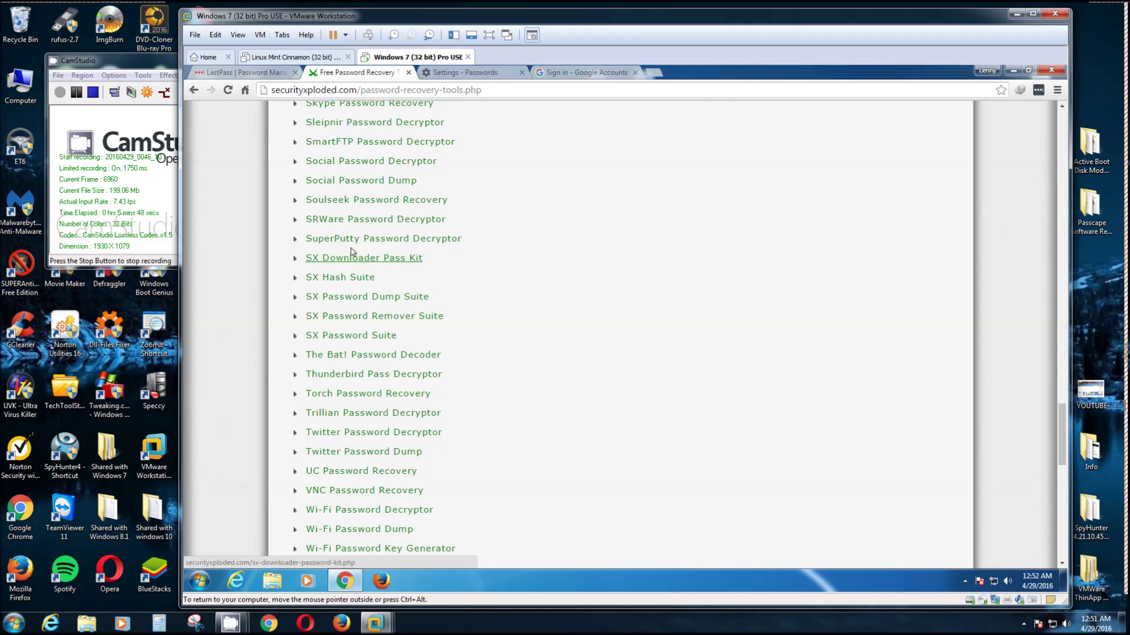
scroll(471, 191, up, 1)
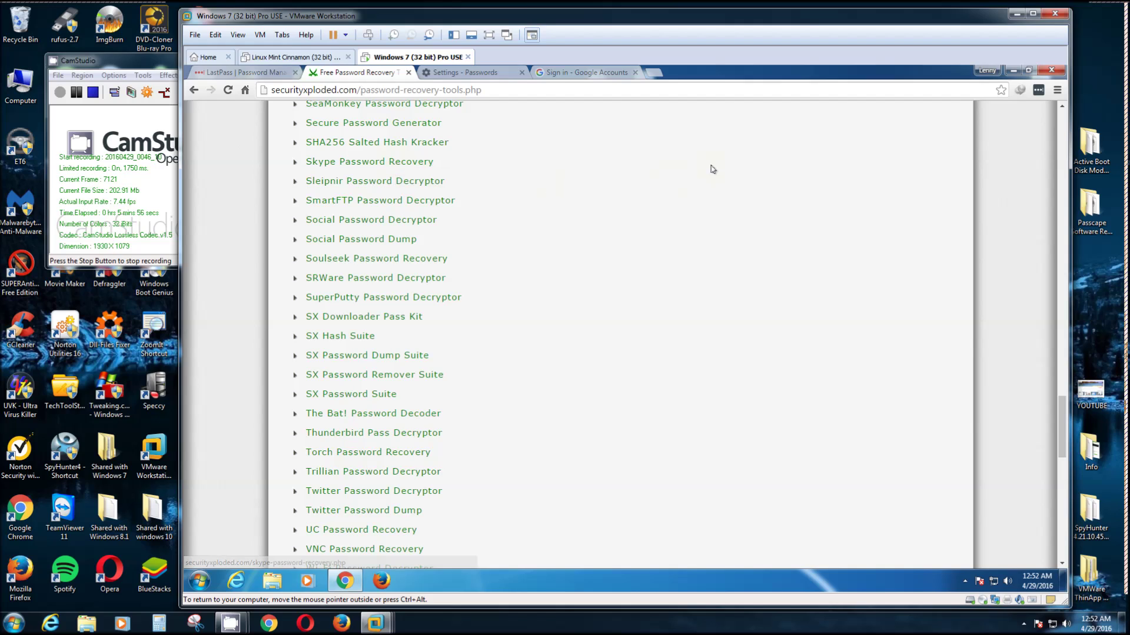
click(267, 75)
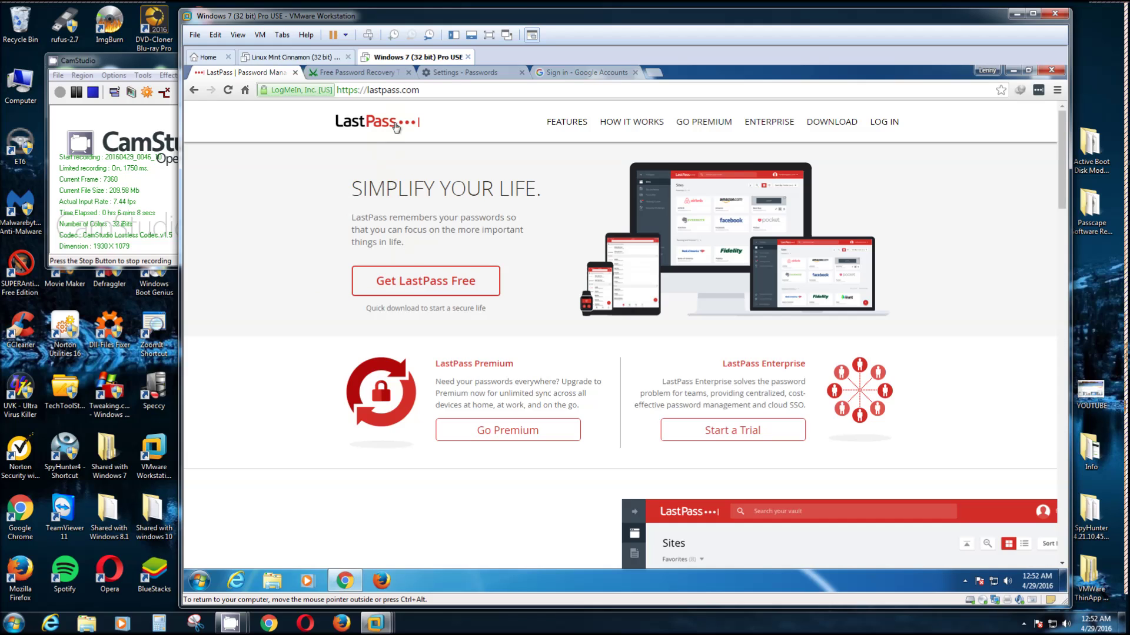
- Install the free LastPass extension in Chrome, then return to the LastPass homepage
click(427, 289)
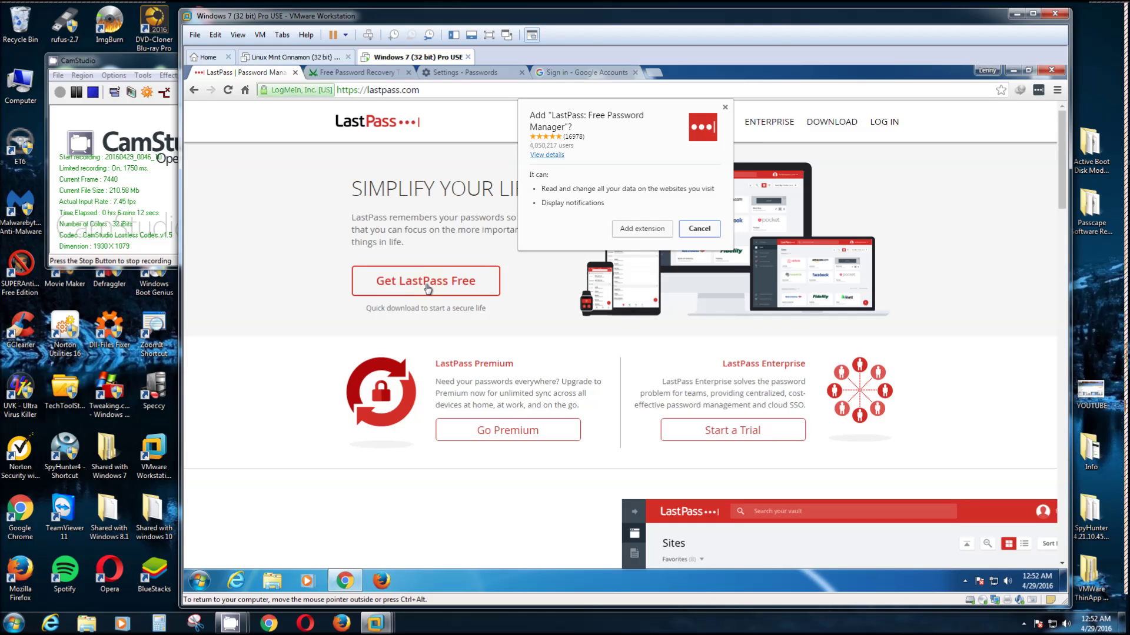
click(648, 230)
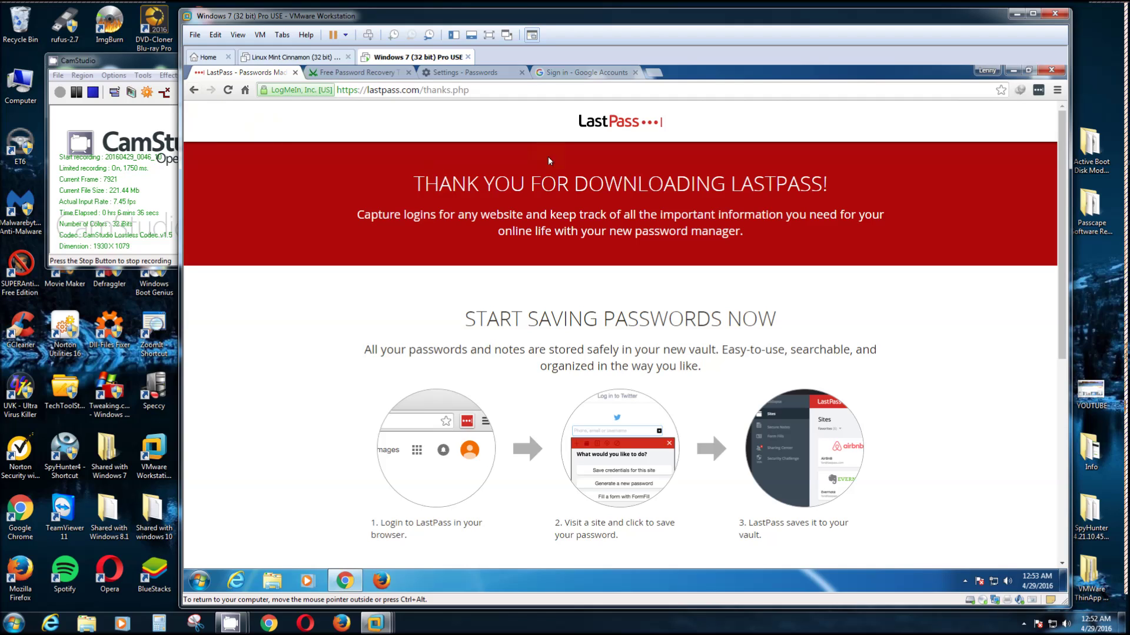
click(194, 91)
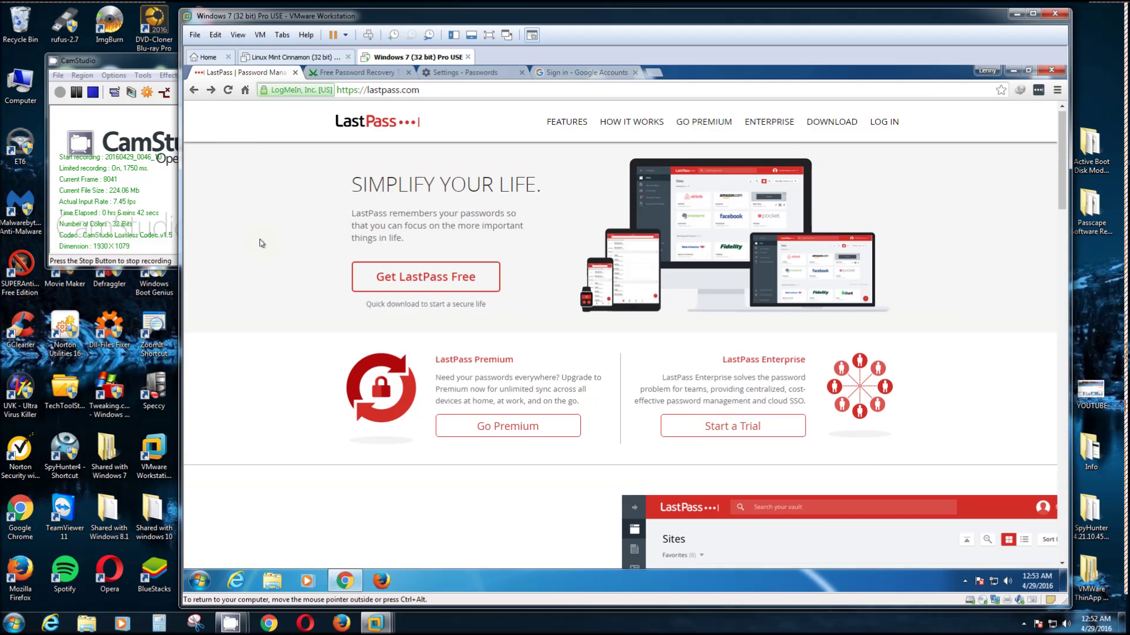
- Open the LastPass 'Log in using a One Time Password' page, then go back to Sign In
scroll(259, 247, down, 10)
scroll(254, 329, up, 10)
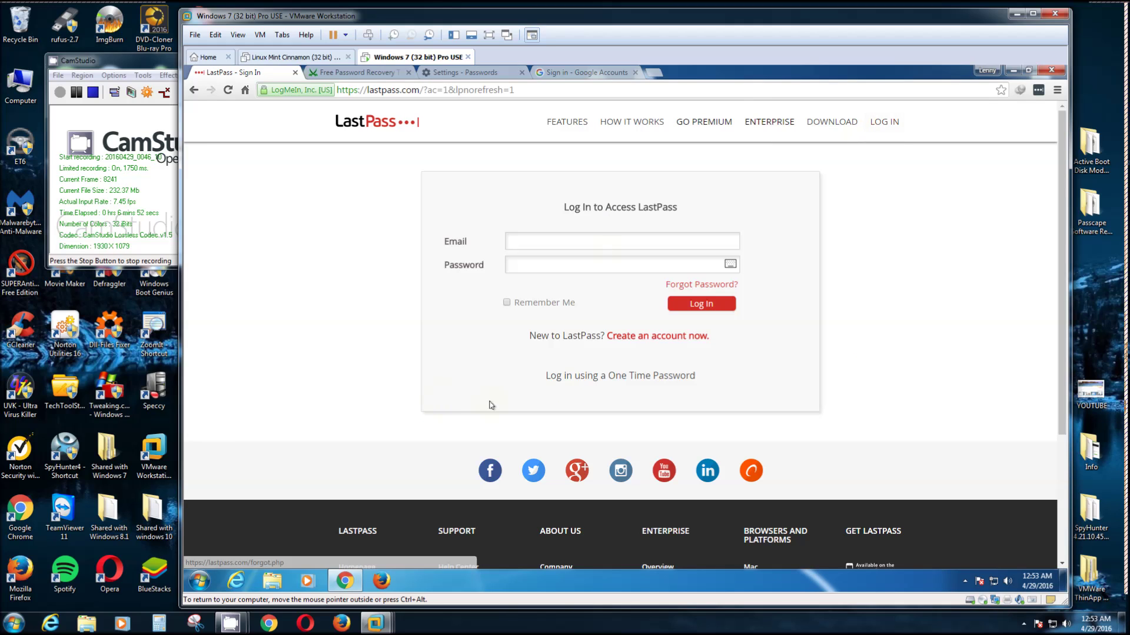
click(592, 382)
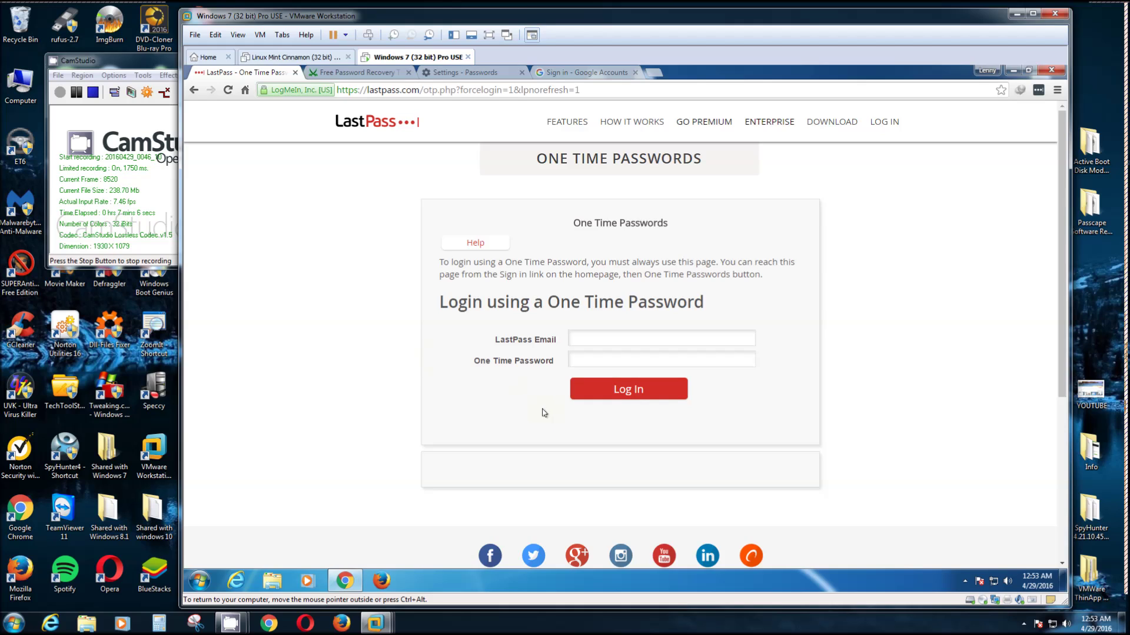
click(193, 90)
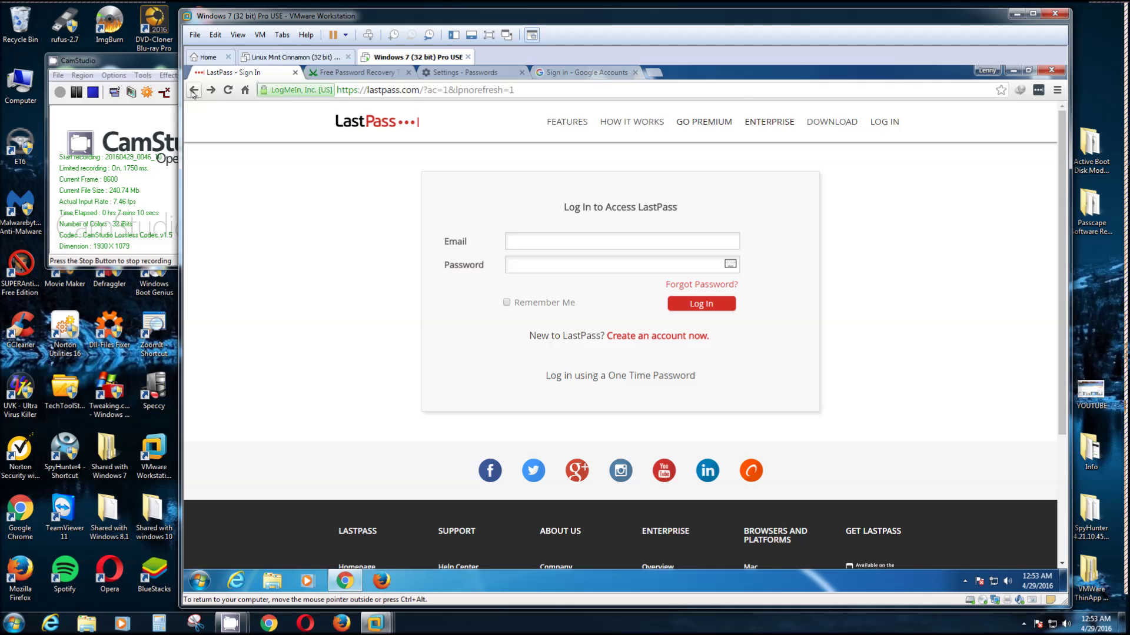
- Open the LastPass Screencasts page from the Support footer and browse its tutorial videos
click(193, 90)
scroll(265, 302, down, 10)
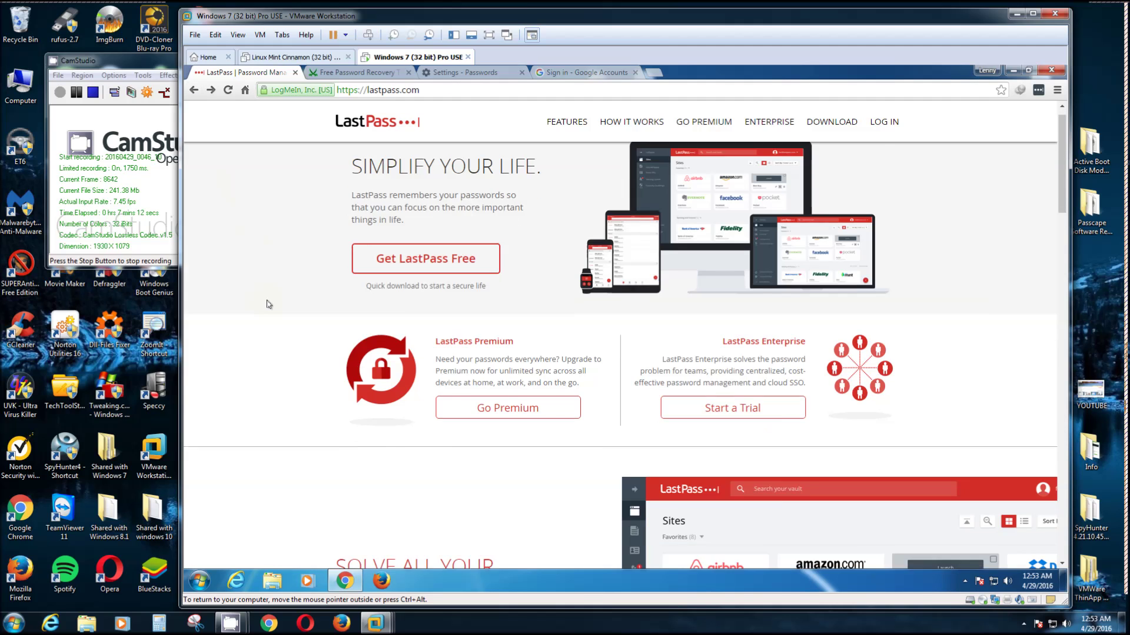
scroll(270, 382, down, 15)
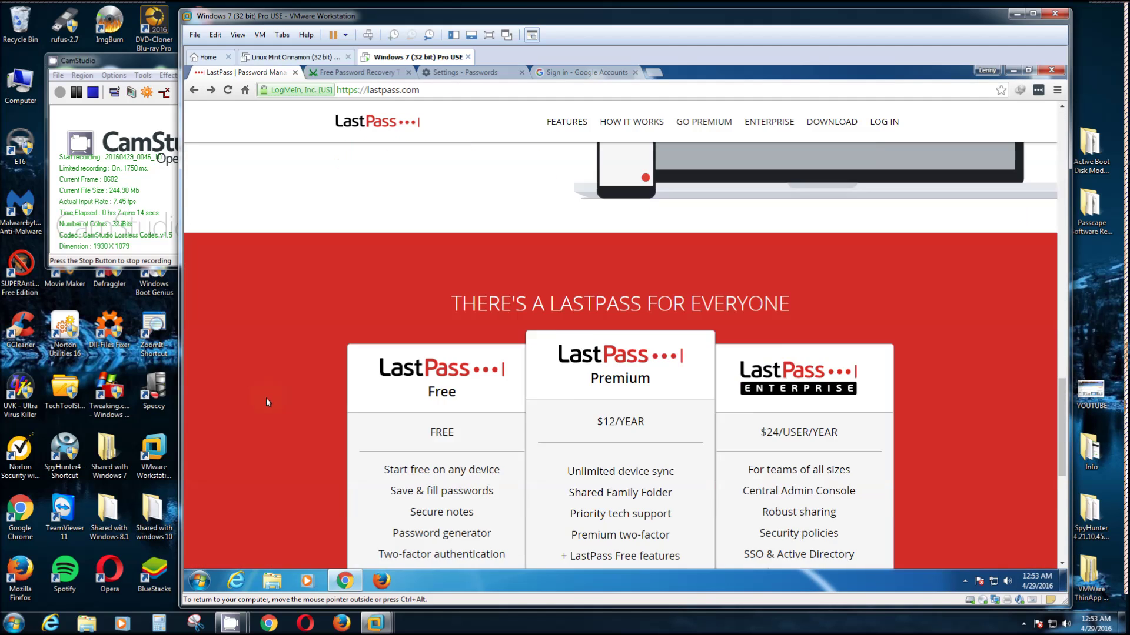
scroll(268, 411, down, 1)
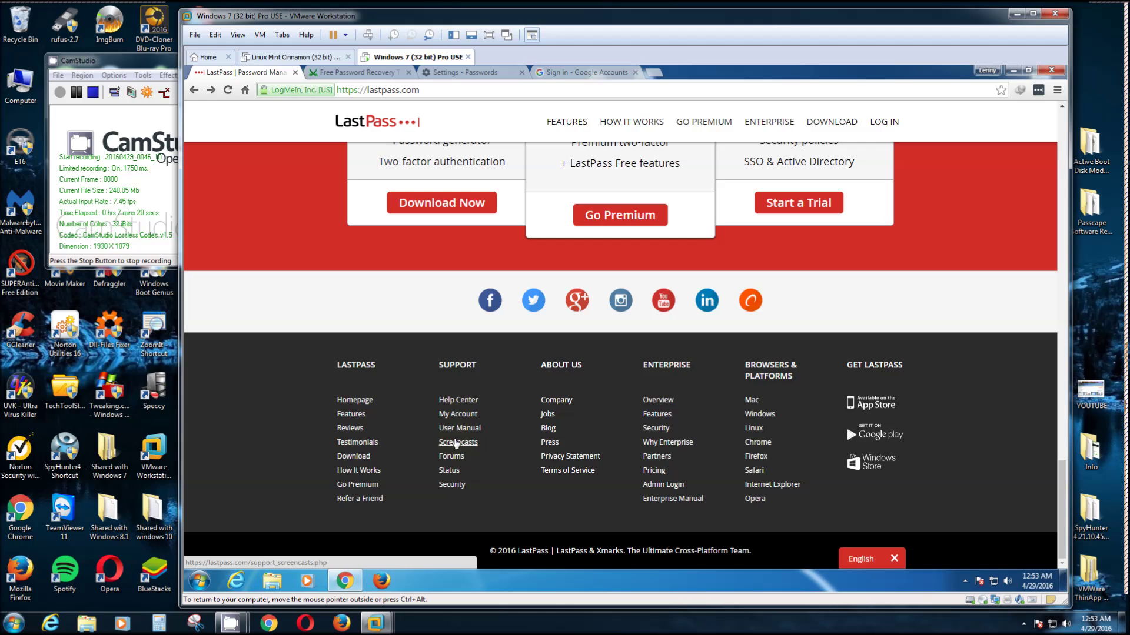
click(457, 443)
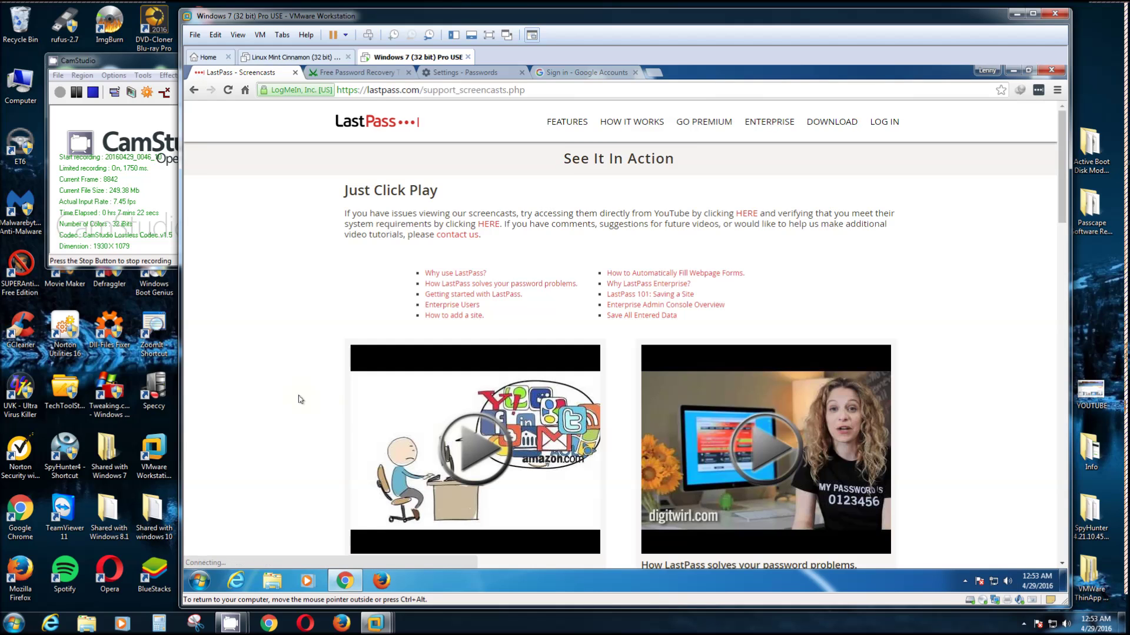
scroll(252, 386, down, 3)
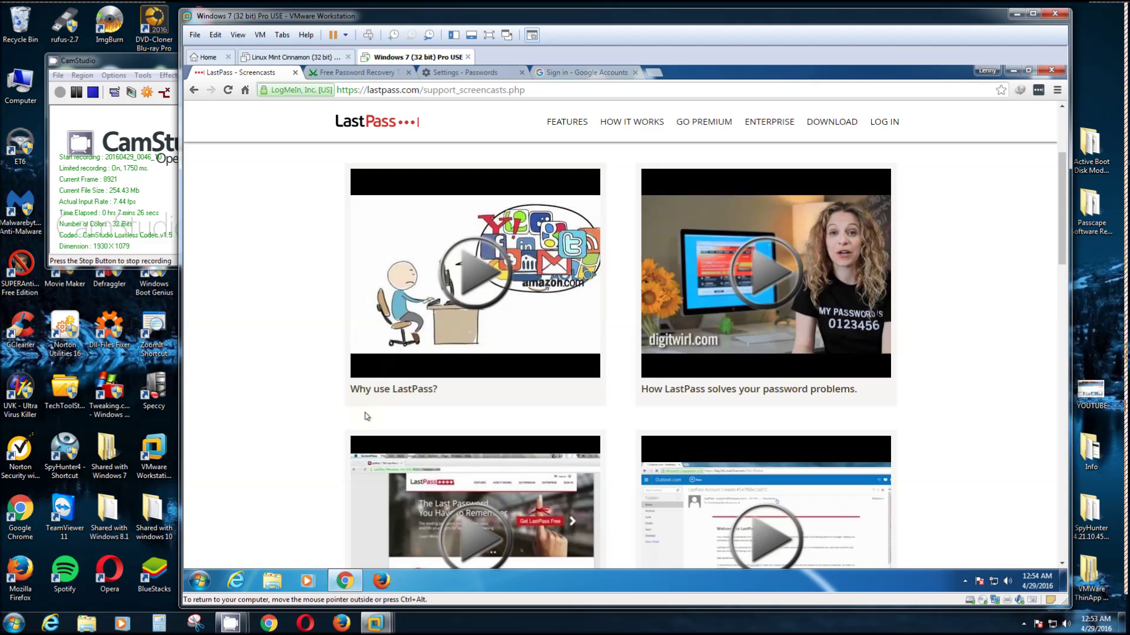
scroll(285, 415, down, 4)
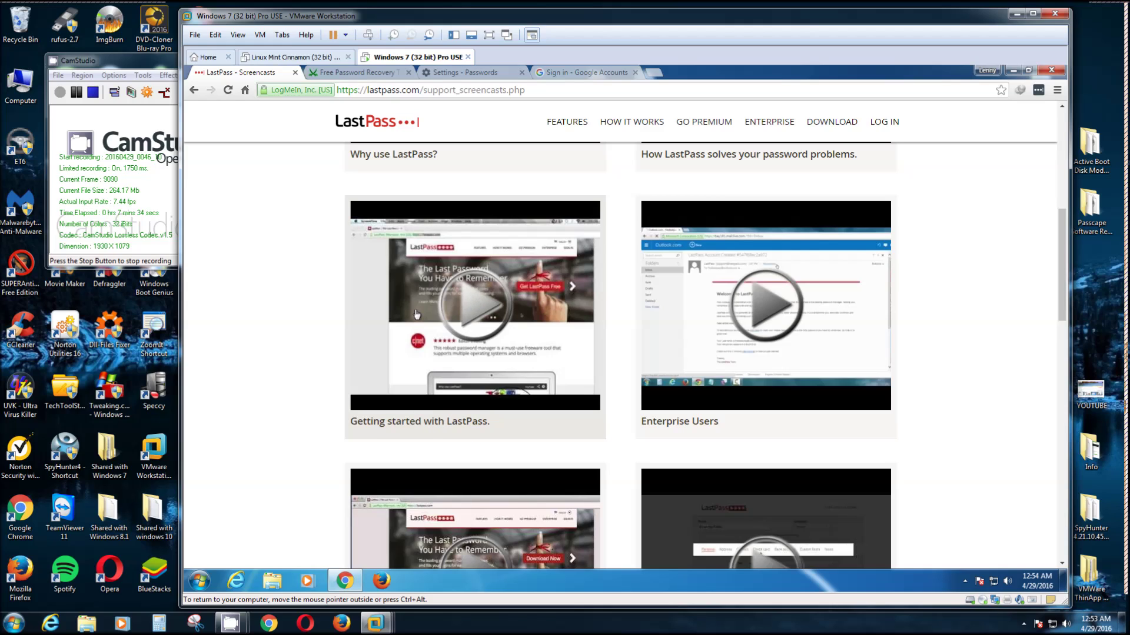
scroll(285, 353, up, 3)
scroll(612, 277, up, 2)
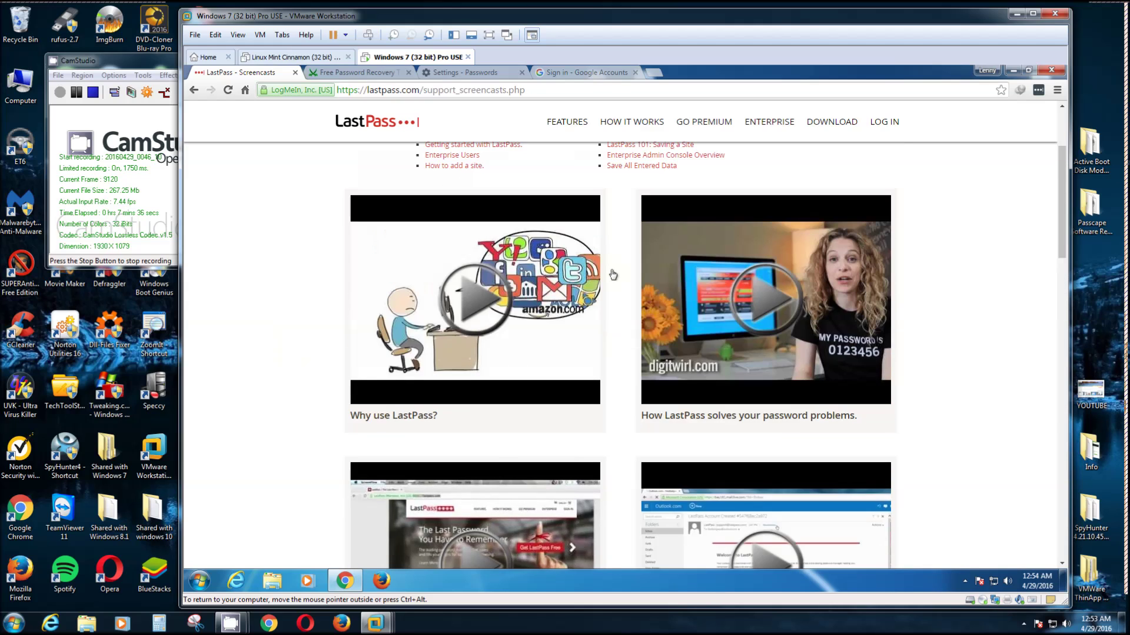
click(1056, 91)
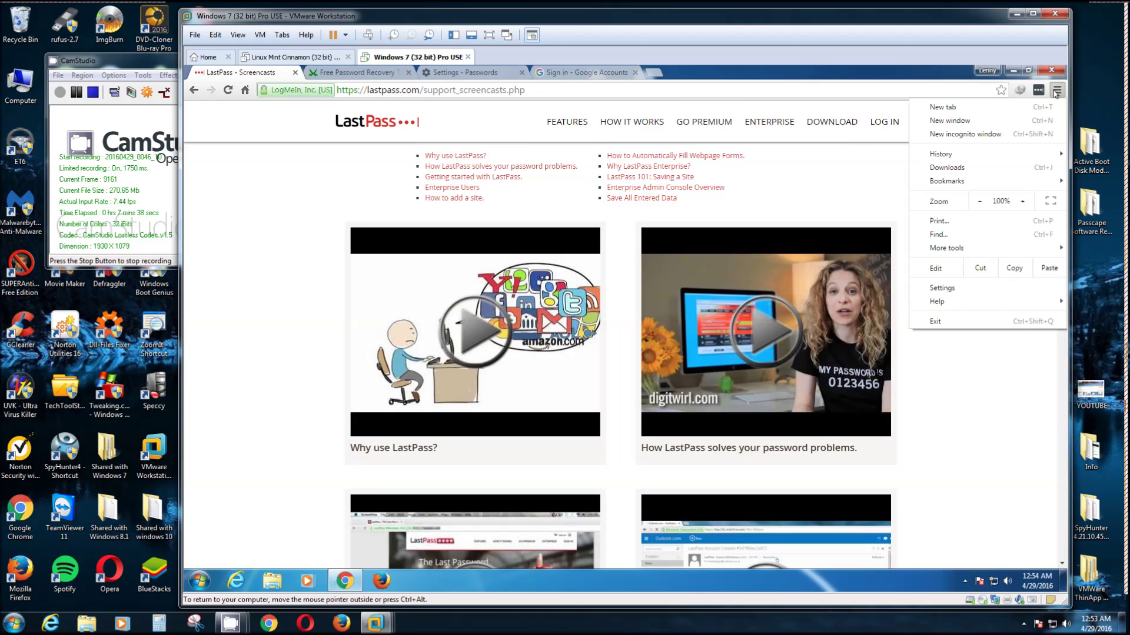
click(1038, 89)
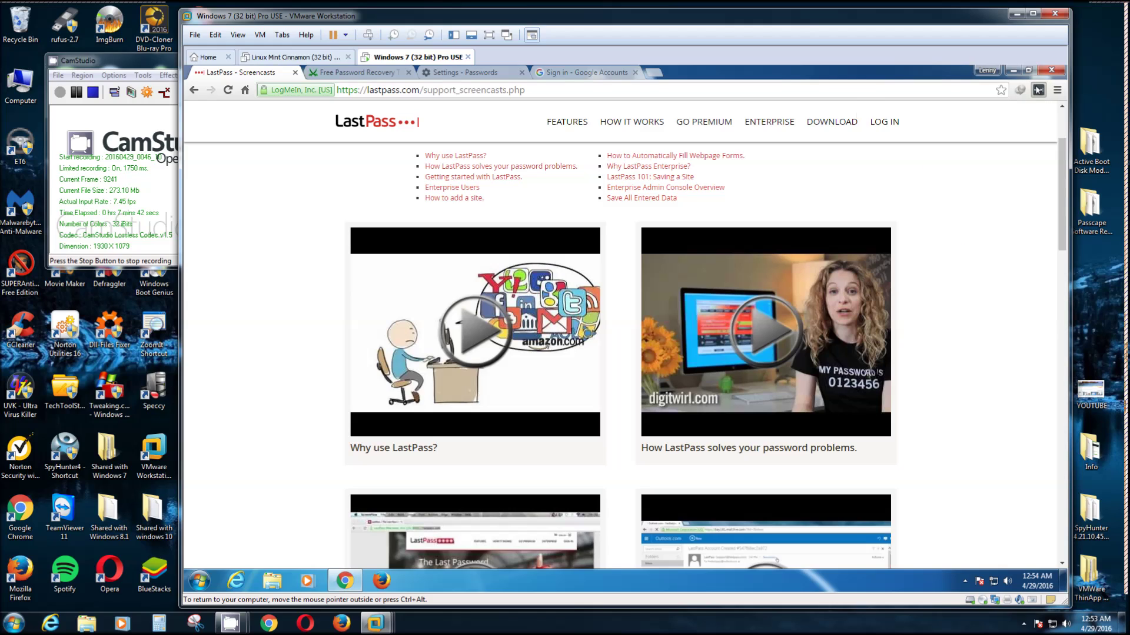
click(1038, 90)
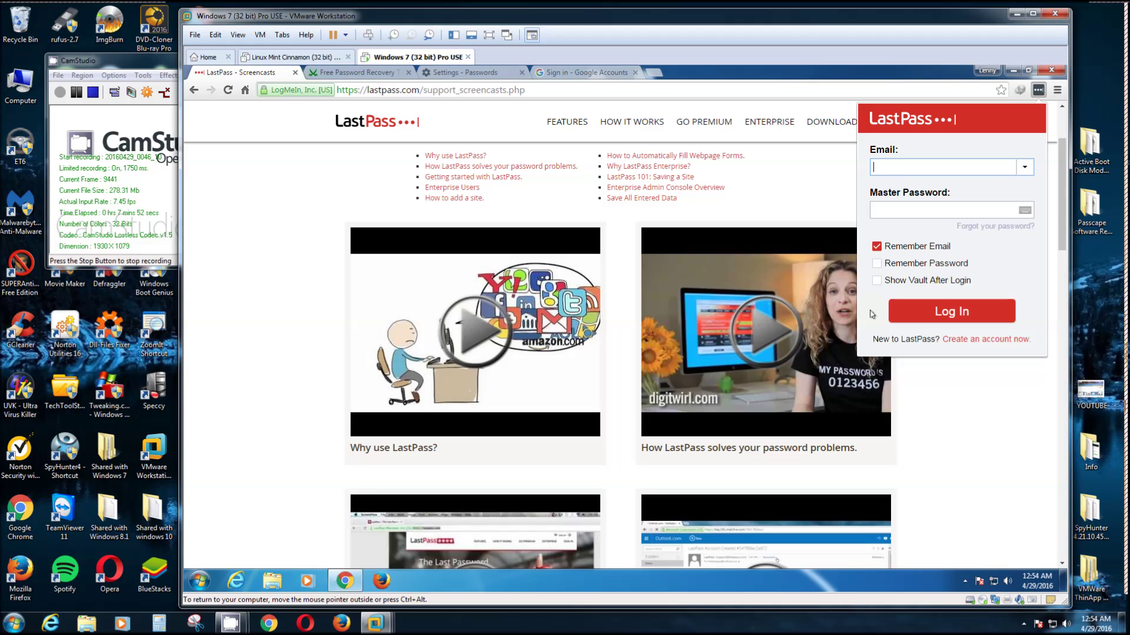
click(288, 234)
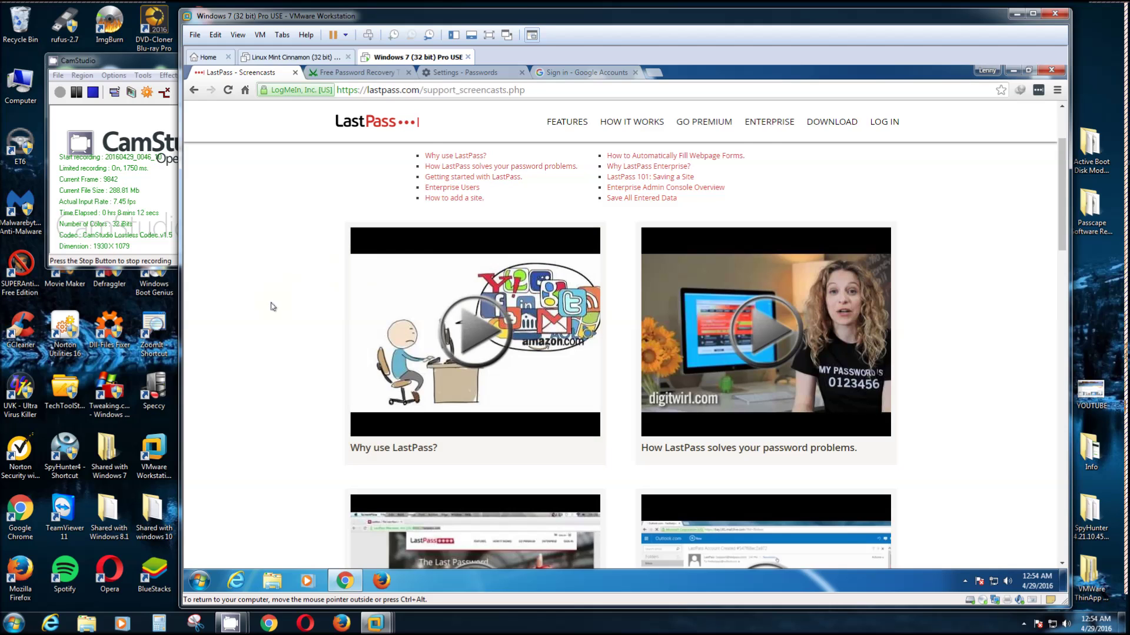
scroll(363, 366, down, 5)
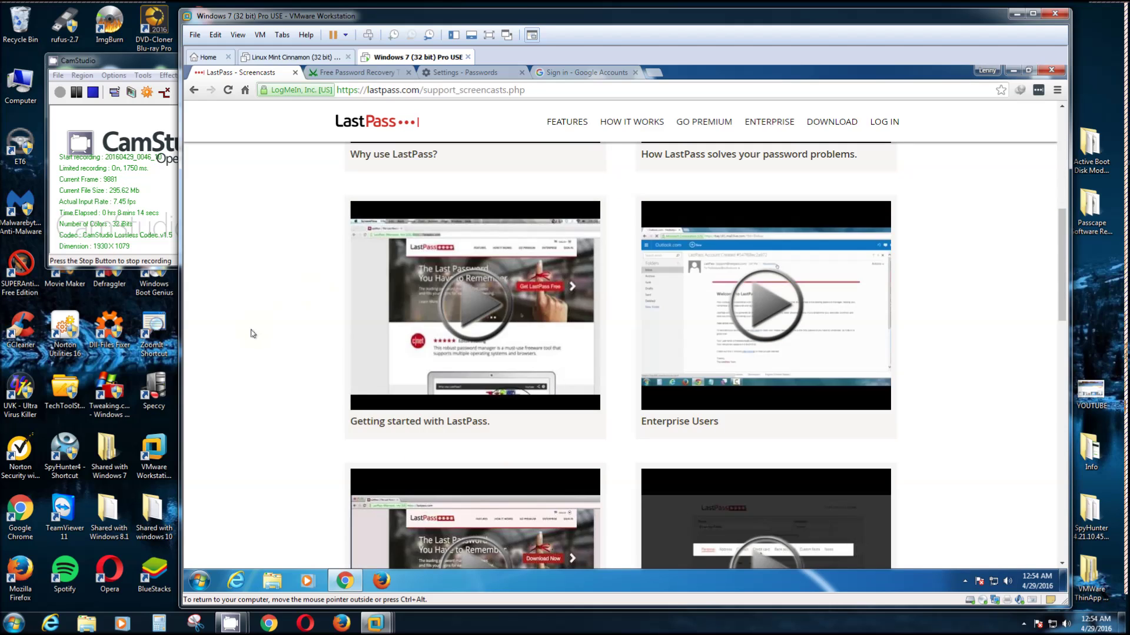
scroll(252, 330, down, 10)
scroll(252, 337, down, 6)
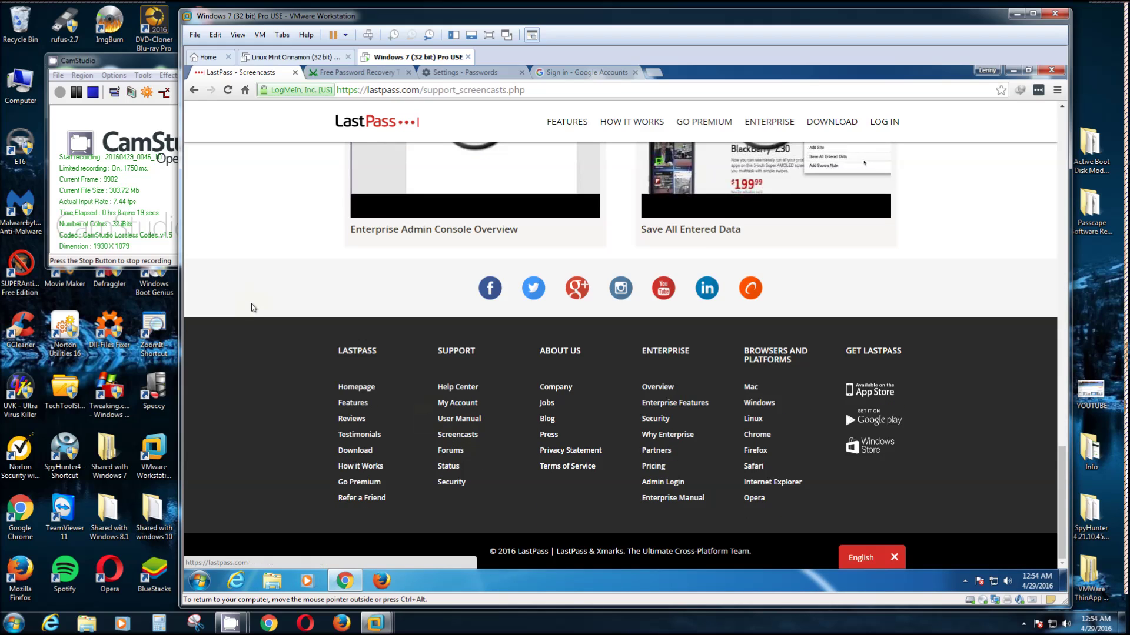
scroll(245, 225, up, 12)
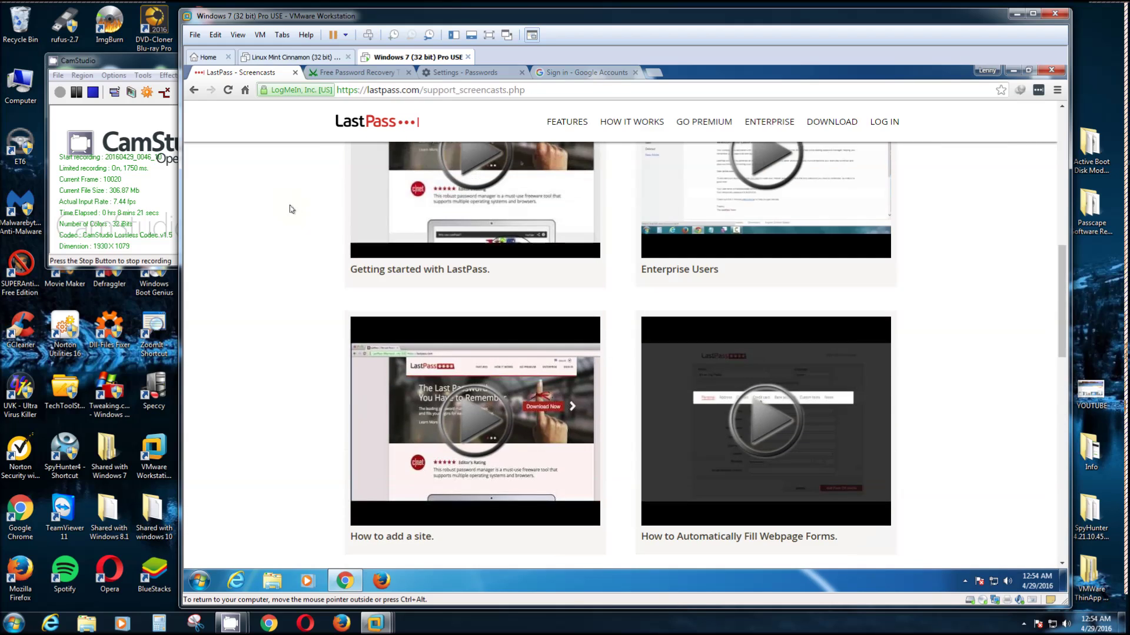
scroll(283, 229, up, 3)
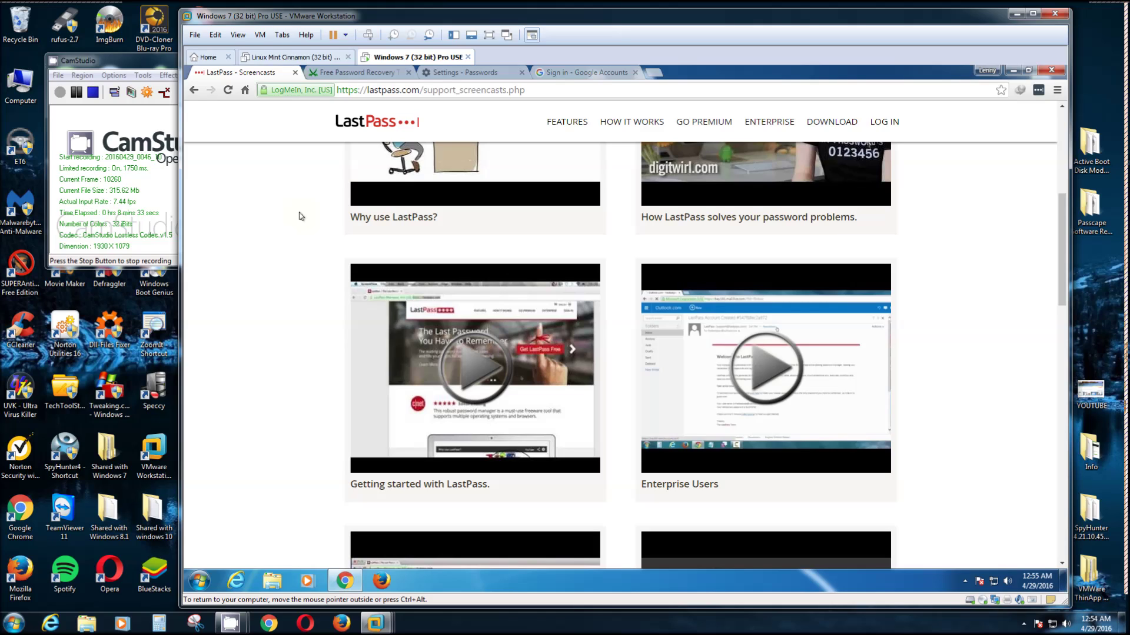
click(124, 65)
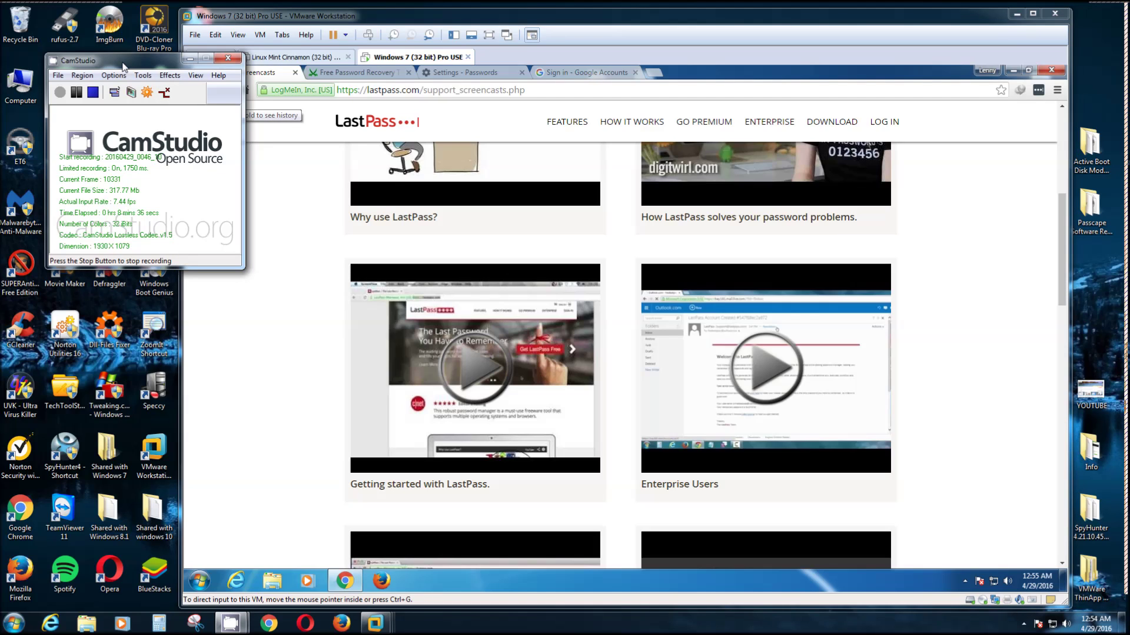
click(93, 93)
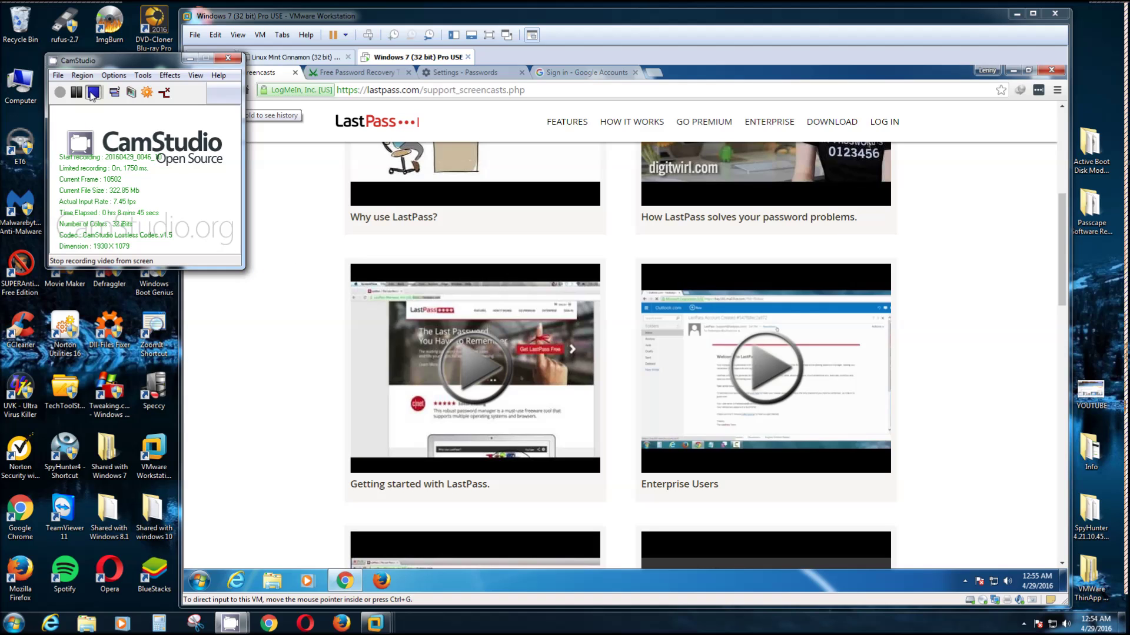